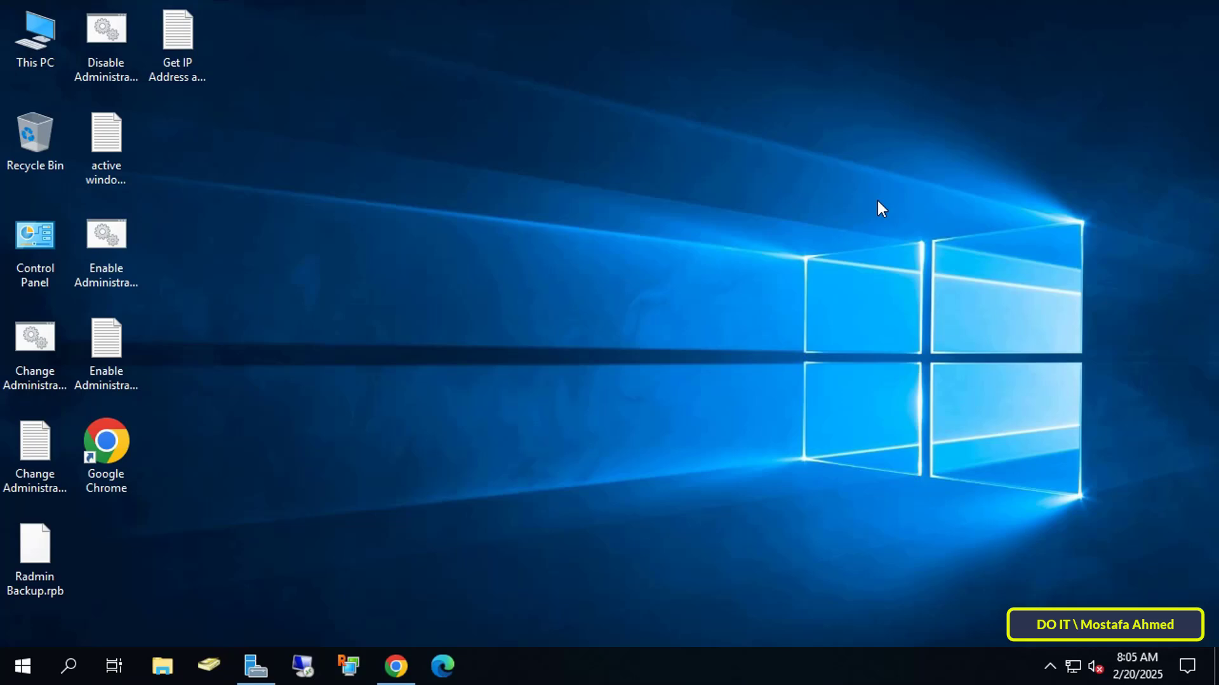
Switch to Chrome and review the local computer and central store install locations listed in the GitHub README
click(396, 665)
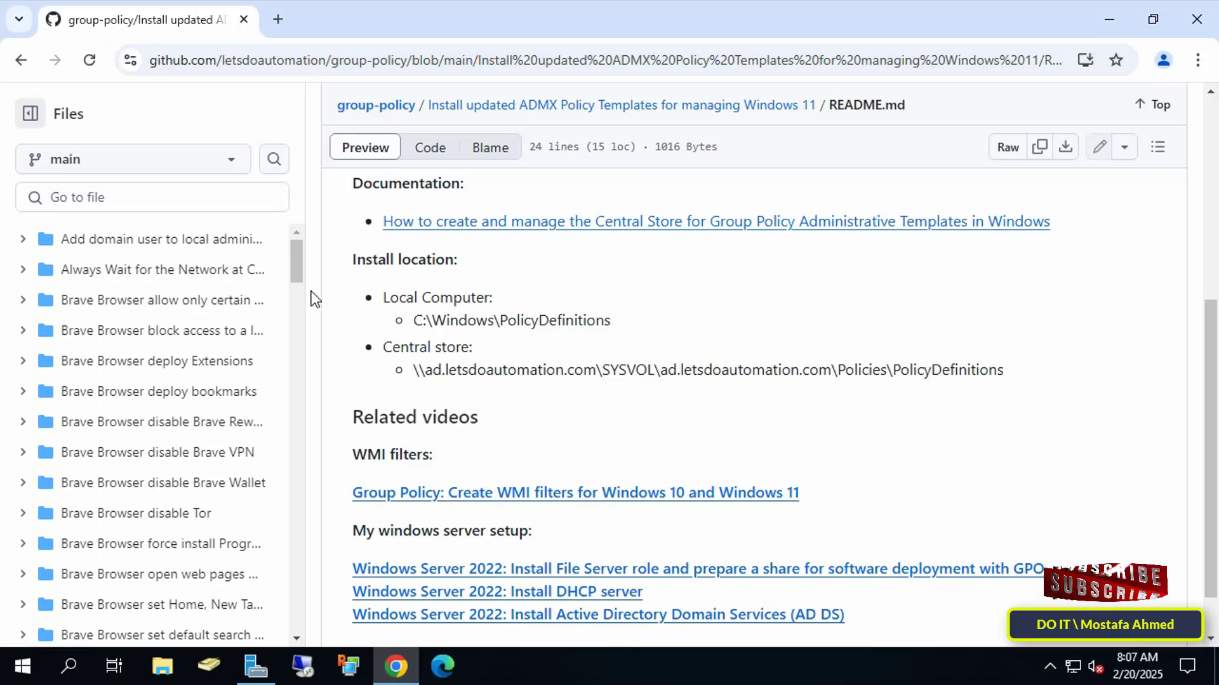
double_click(305, 322)
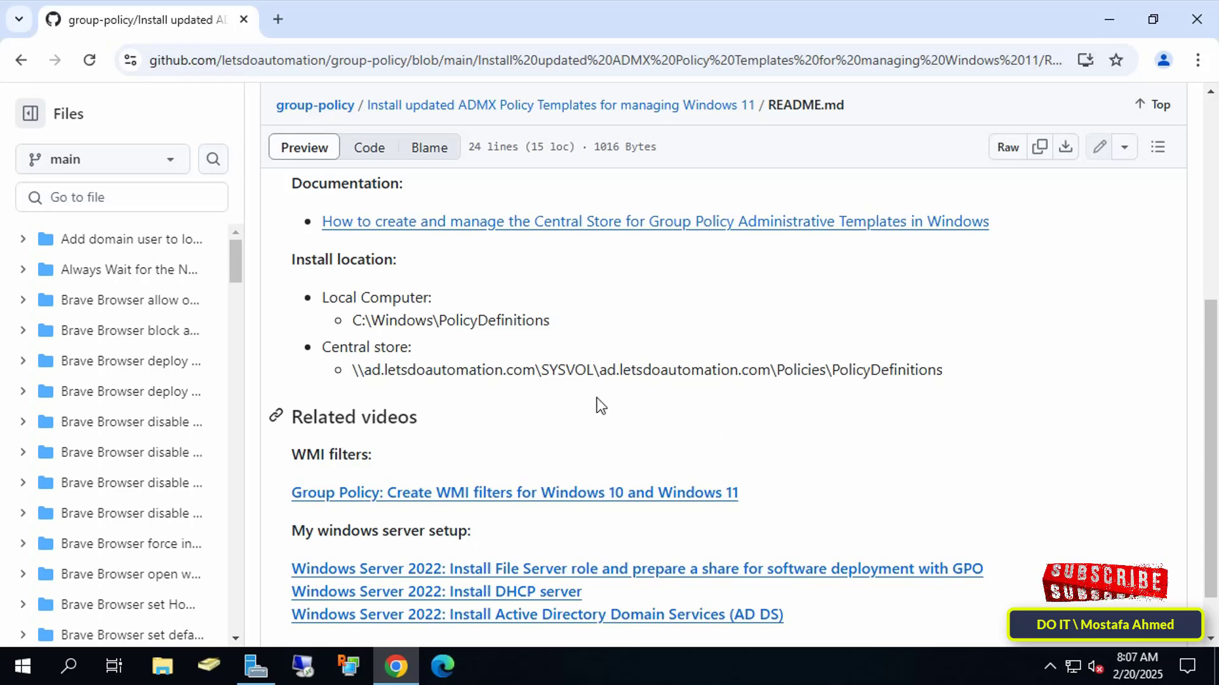
drag(322, 299, 556, 330)
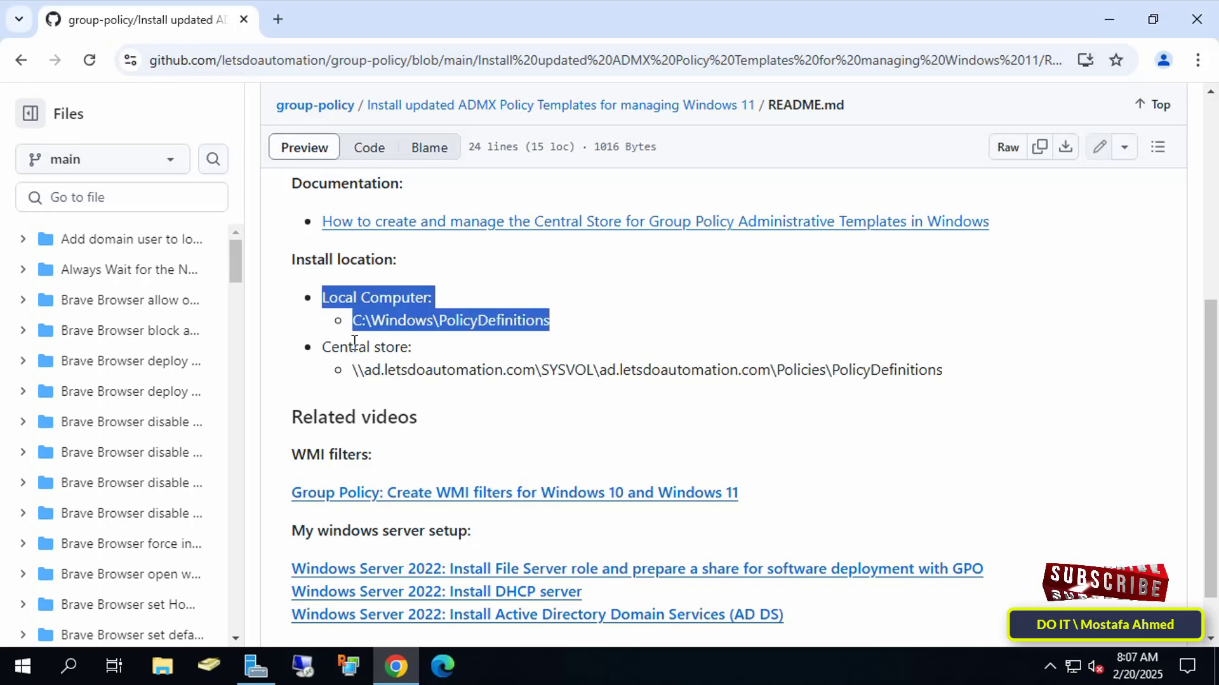
drag(322, 347, 952, 381)
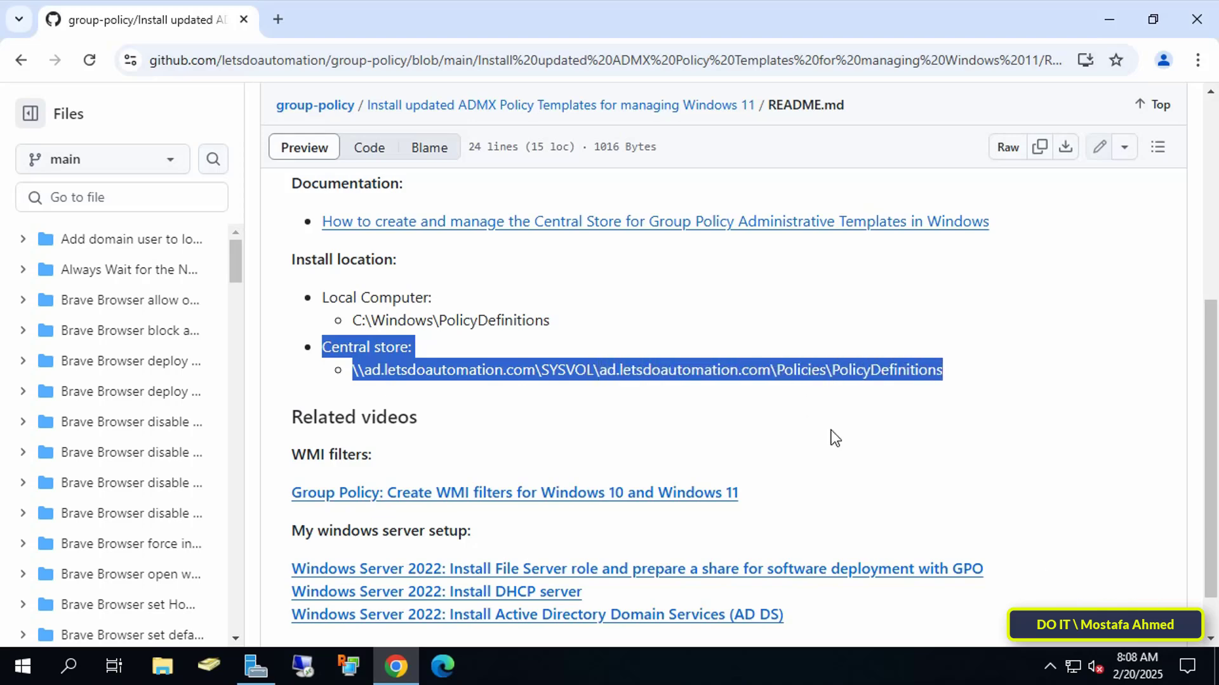
click(1020, 421)
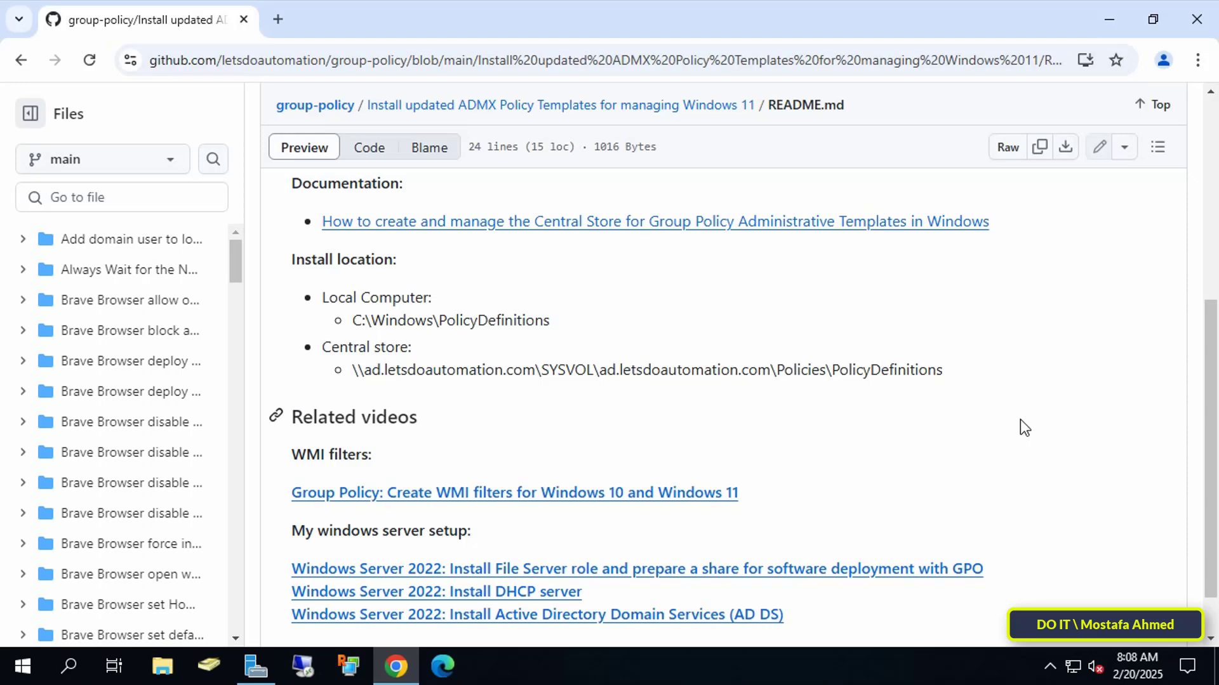
Open the README's linked Microsoft Central Store article and follow its template download link for Windows 11 2024 Update (24H2)
scroll(1019, 420, up, 5)
click(730, 508)
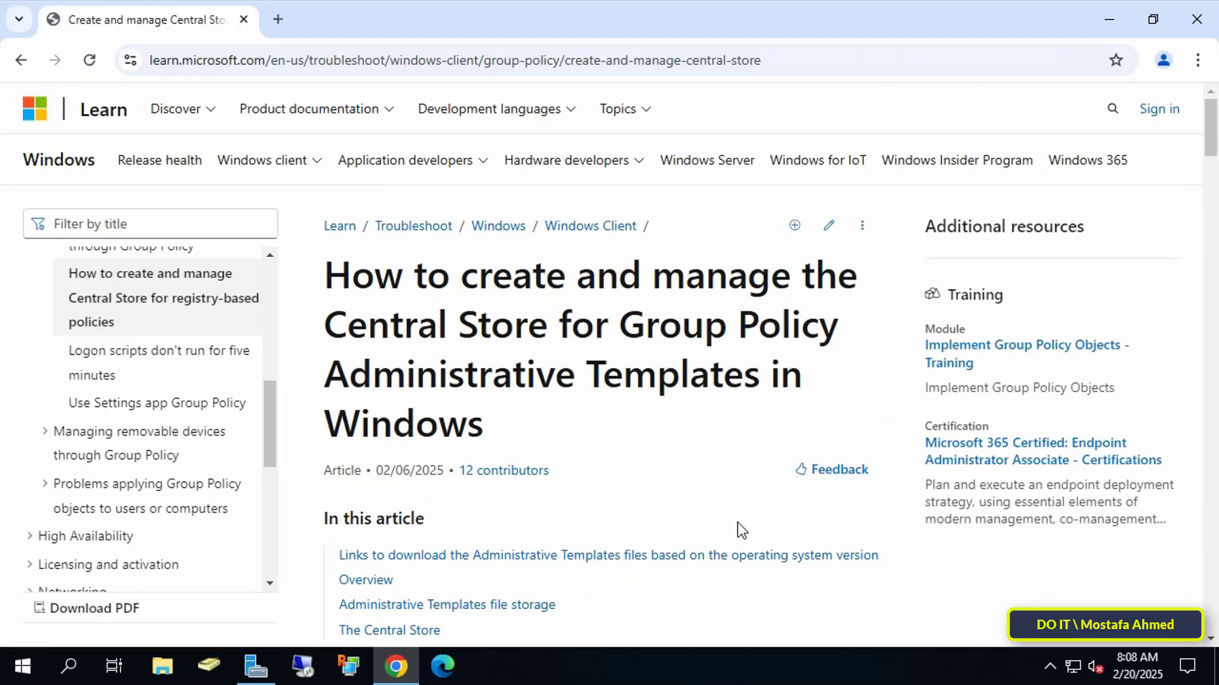
scroll(737, 523, down, 5)
scroll(816, 521, down, 5)
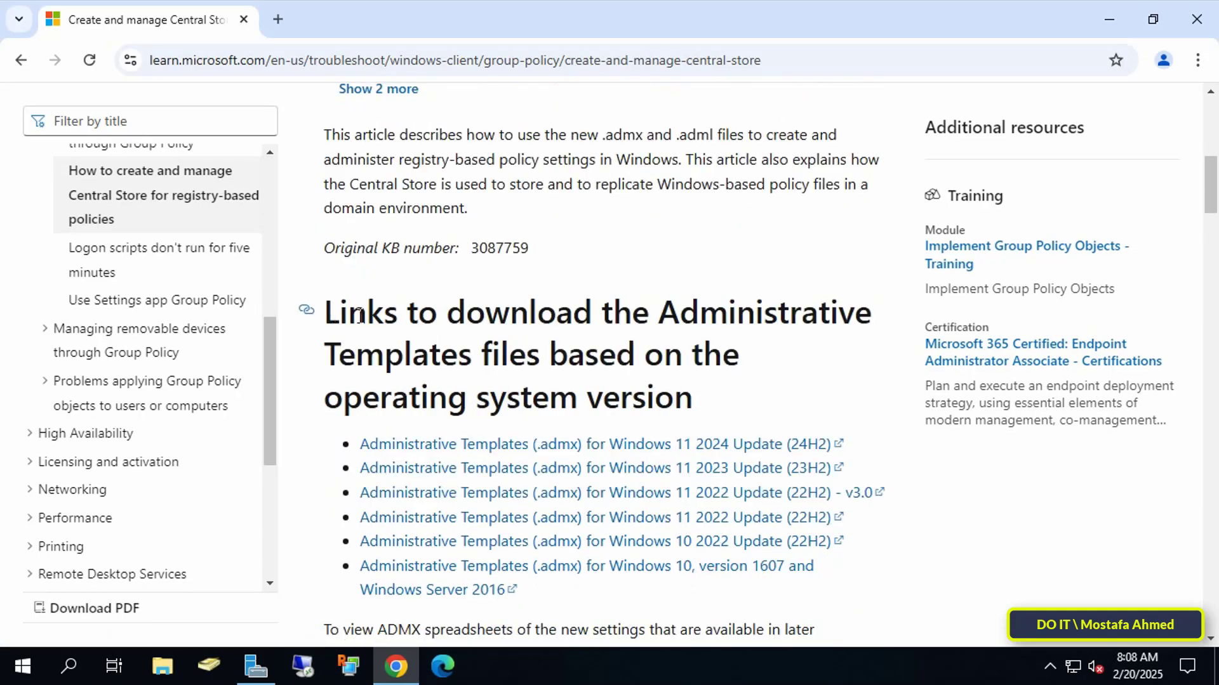
drag(339, 314, 661, 389)
click(756, 413)
click(676, 452)
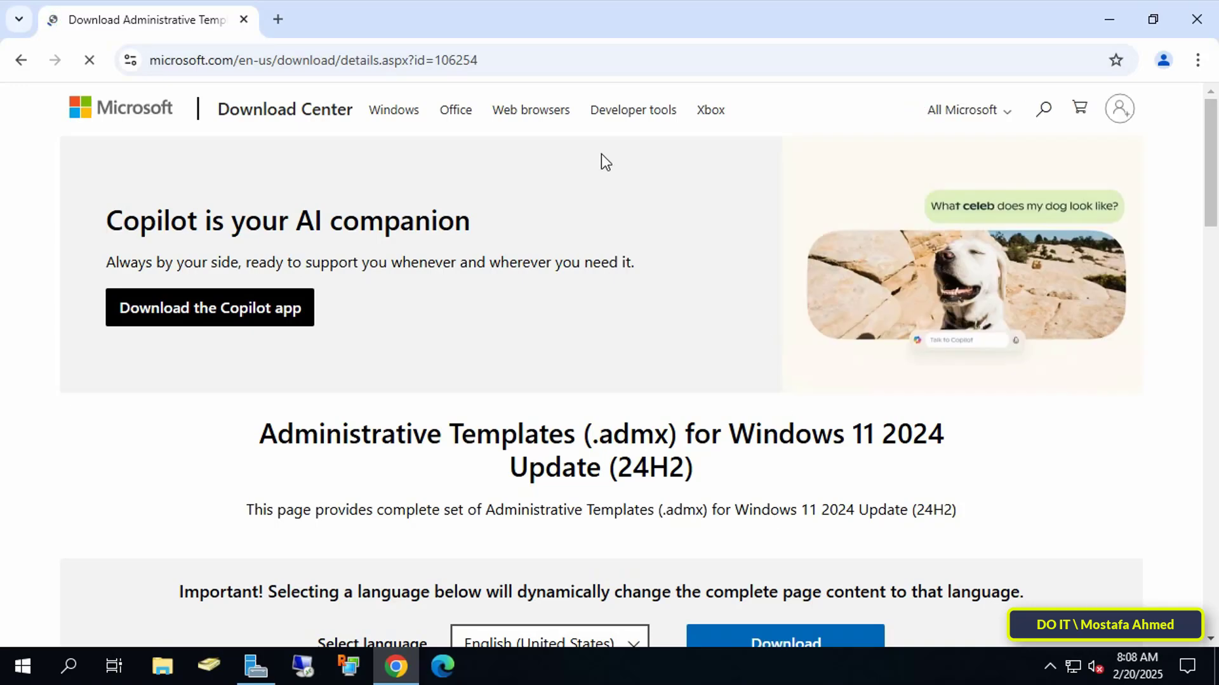
Download the English (United States) Administrative Templates installer and show it in its folder with a wider Name column
scroll(600, 154, down, 5)
click(764, 265)
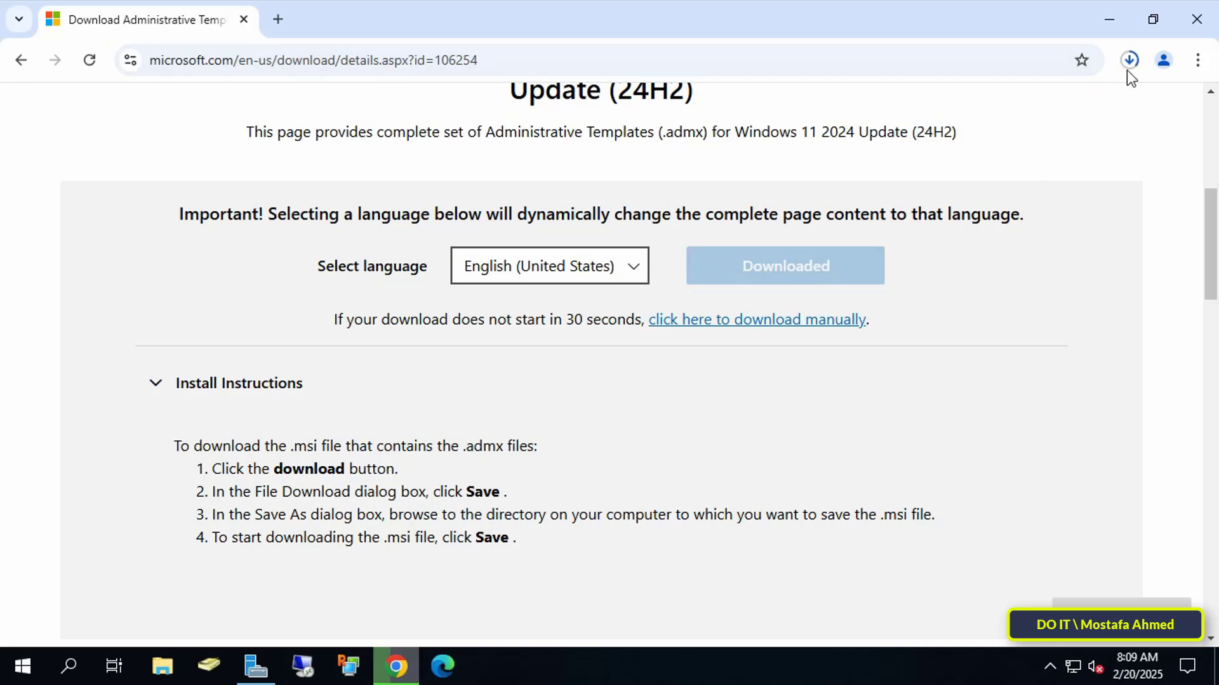
click(1129, 64)
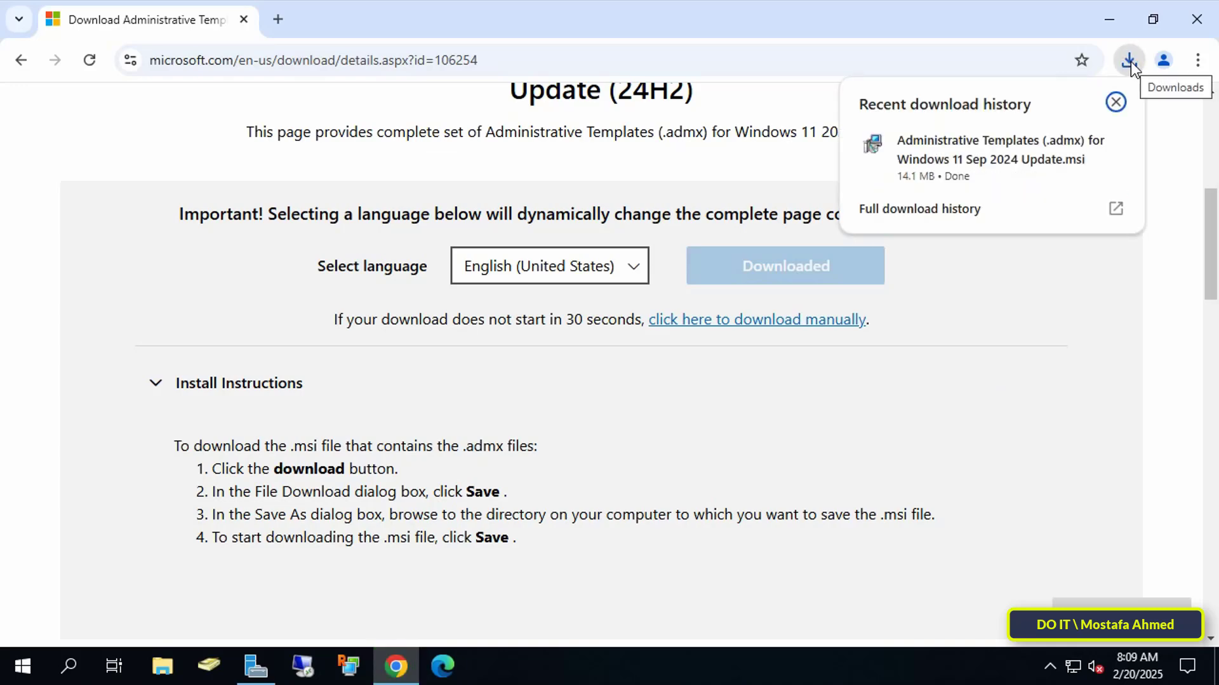
click(1075, 142)
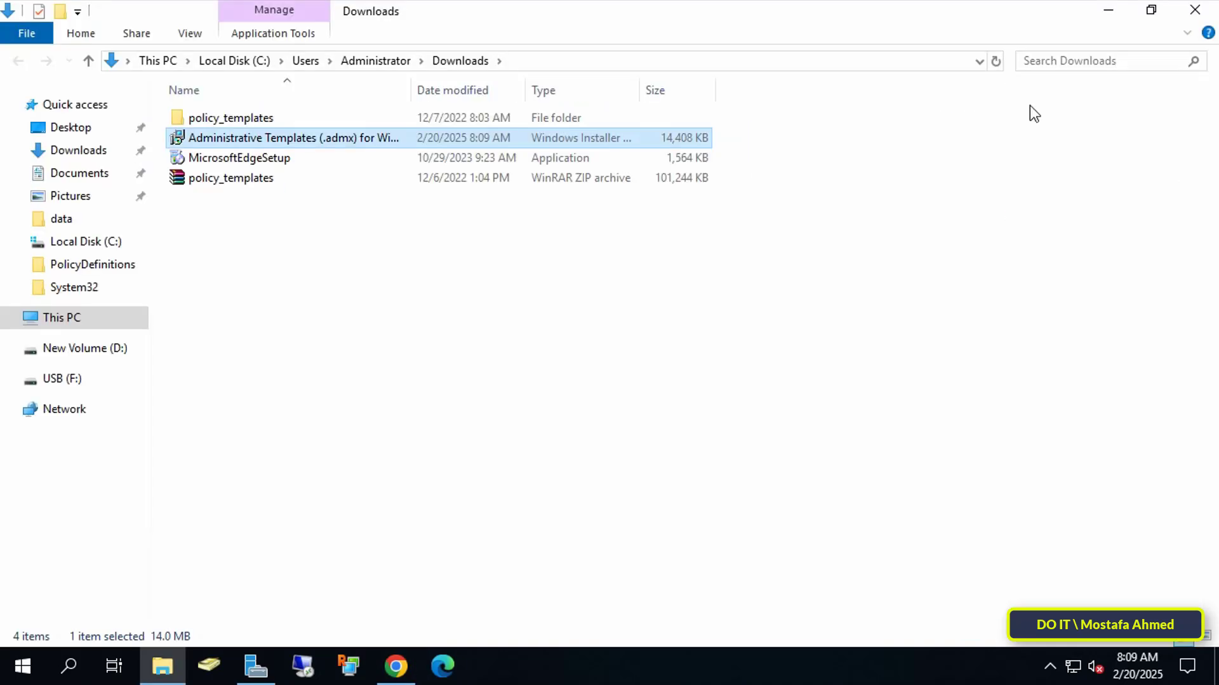
drag(412, 86, 529, 87)
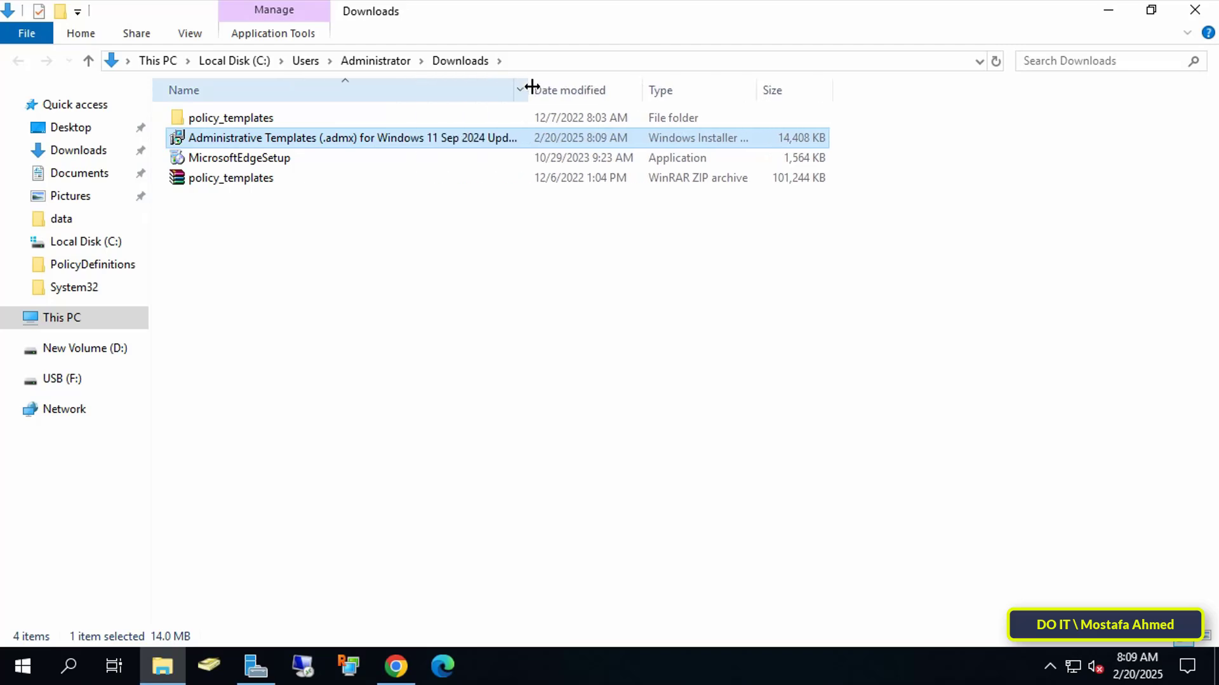
Run the Windows 11 Sep 2024 Update templates installer, accept the license and install with the default features and location
double_click(440, 136)
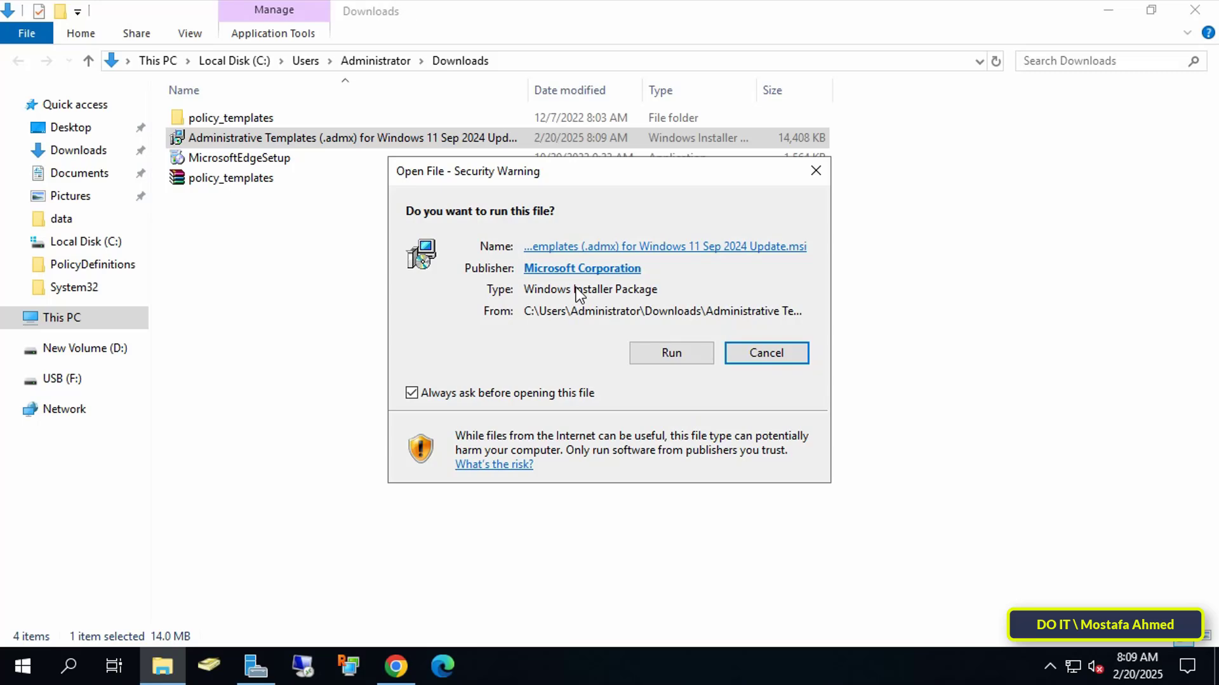
click(656, 359)
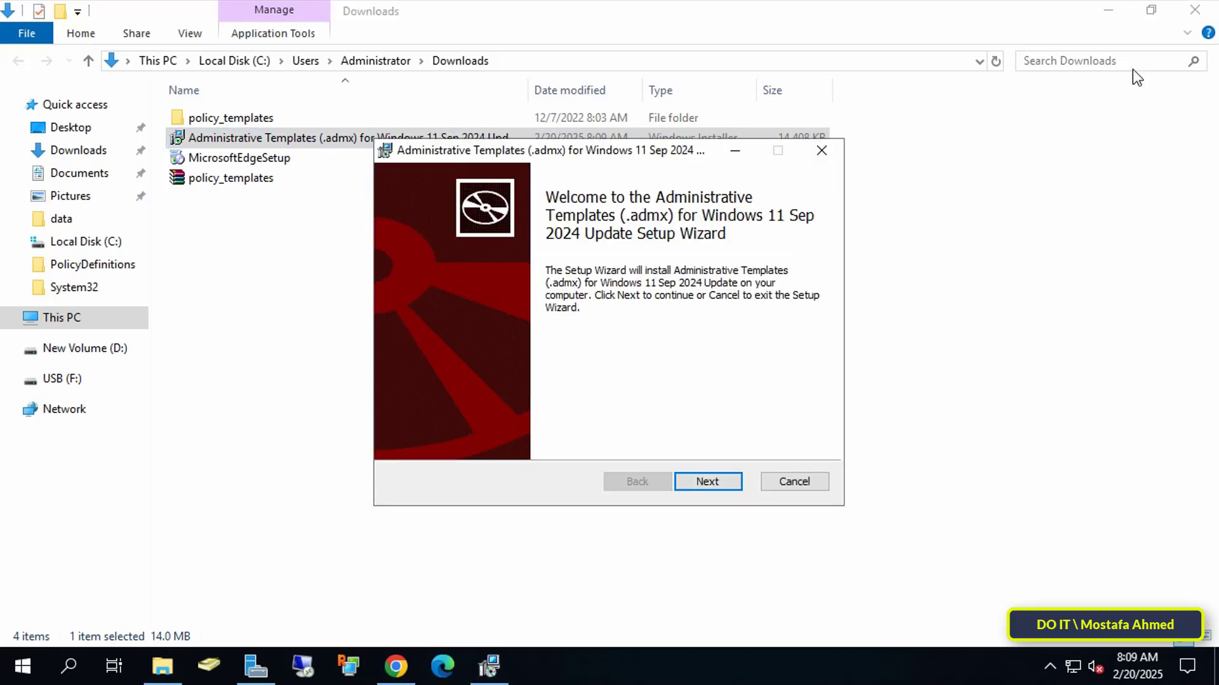
click(1109, 10)
click(707, 482)
click(404, 437)
click(711, 481)
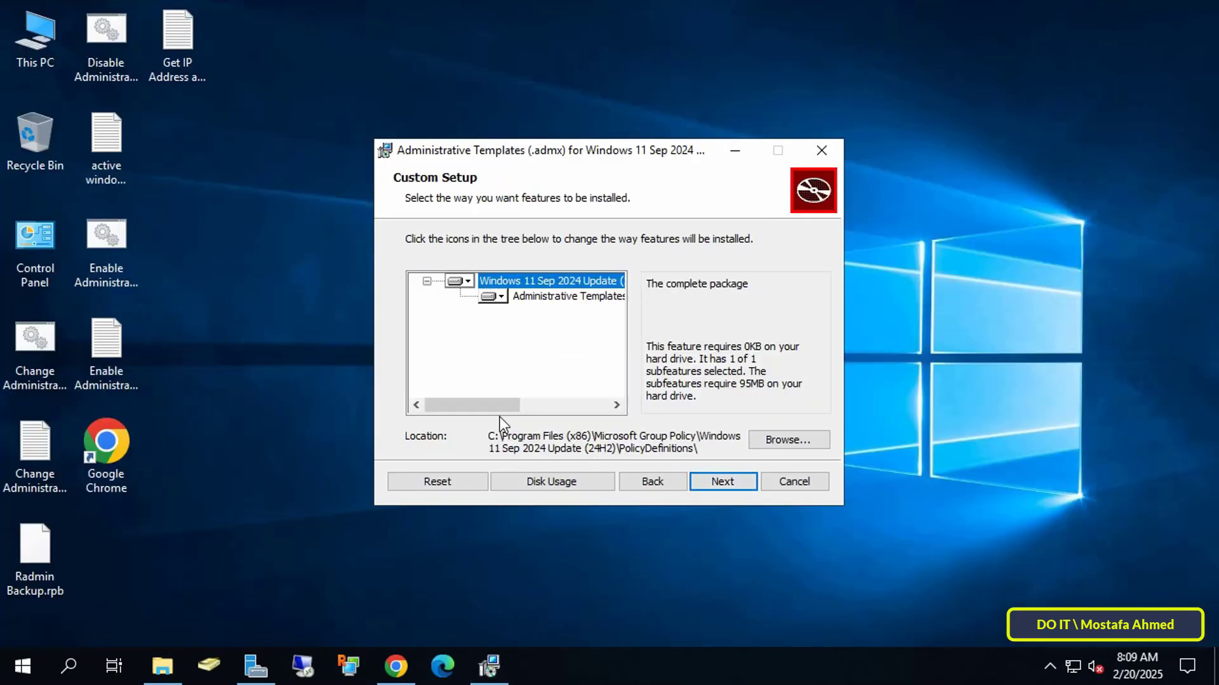
click(730, 483)
click(737, 488)
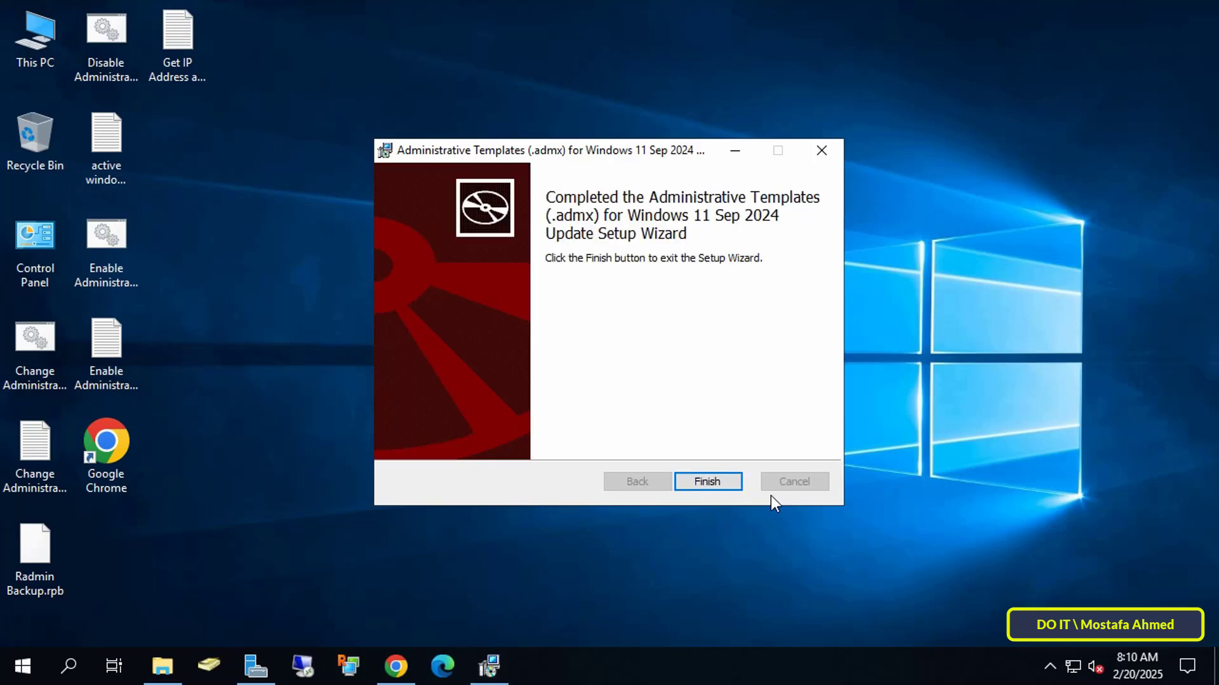
click(730, 485)
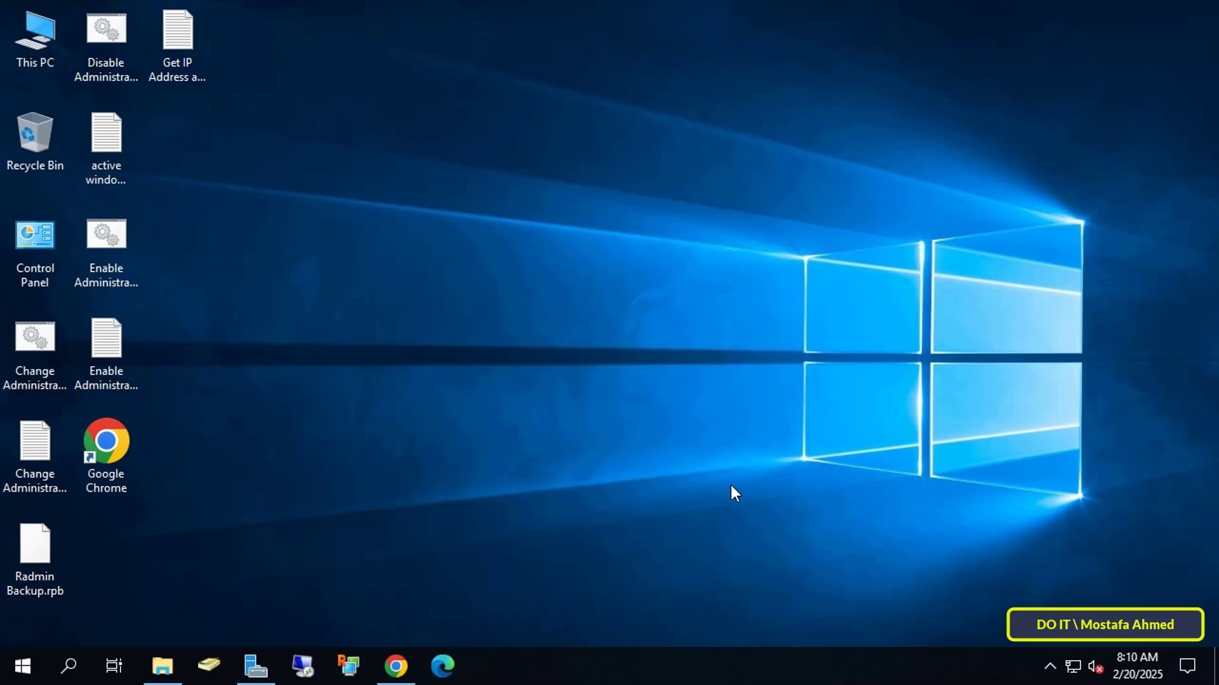
Open the installed PolicyDefinitions folder under C:\Program Files (x86)\Microsoft Group Policy\Windows 11 Sep 2024 Update (24H2)
double_click(41, 36)
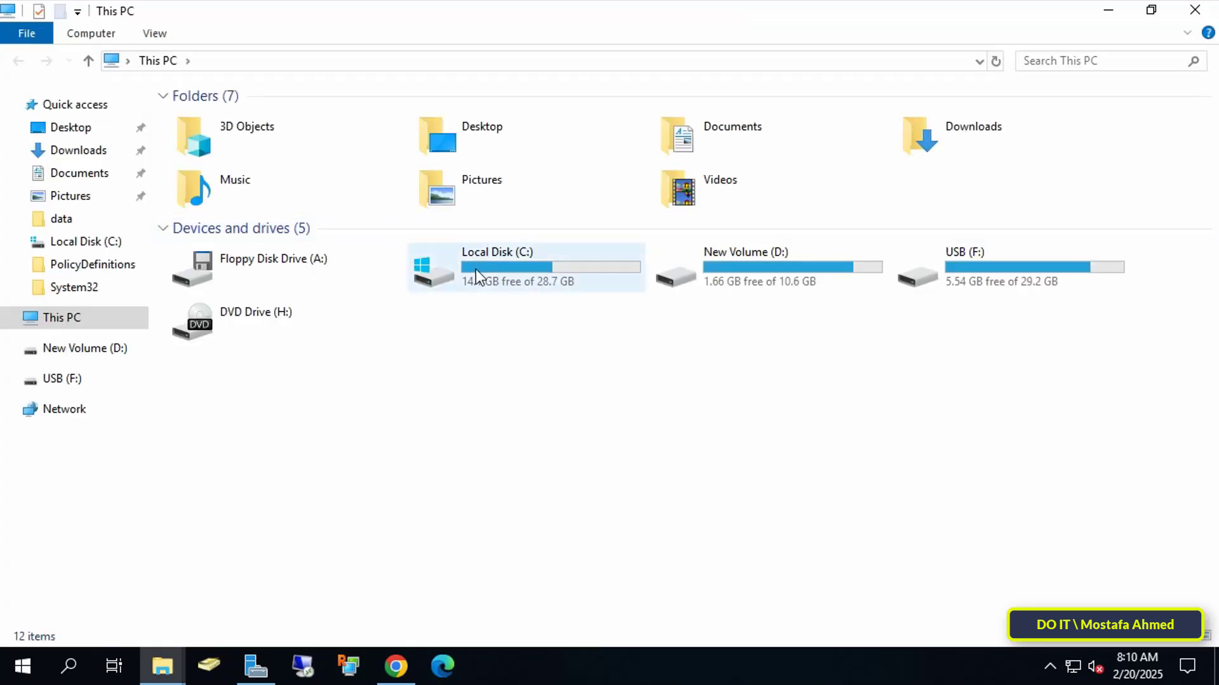
double_click(486, 269)
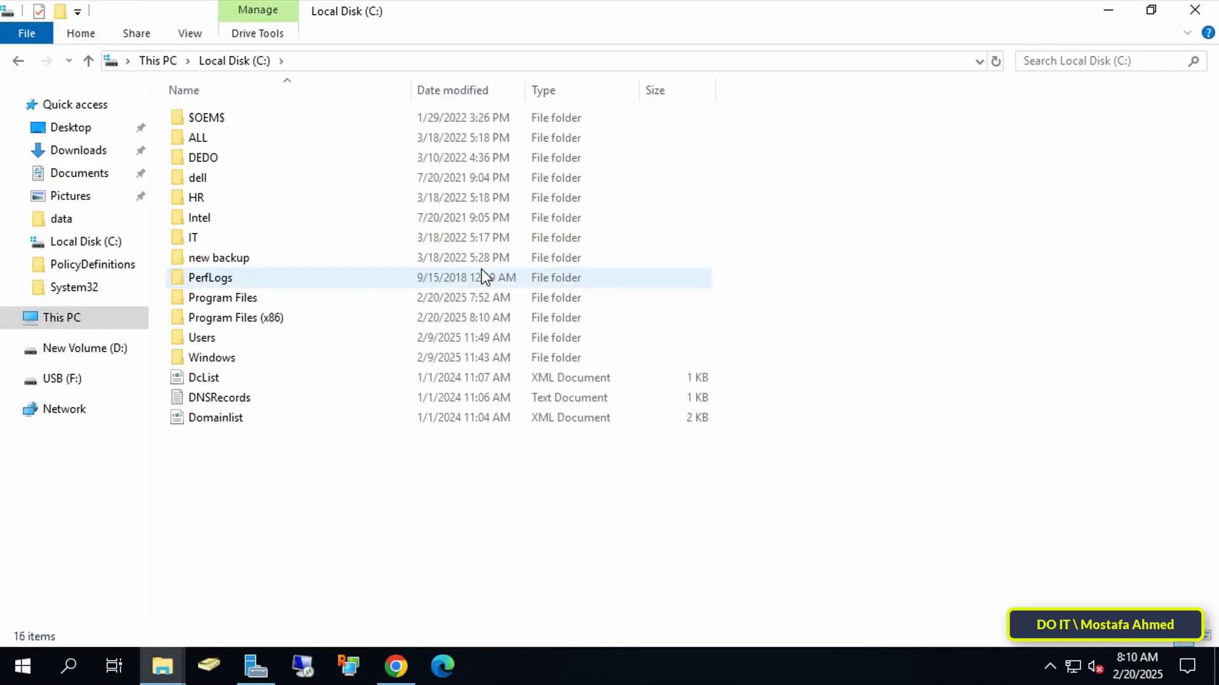
double_click(268, 317)
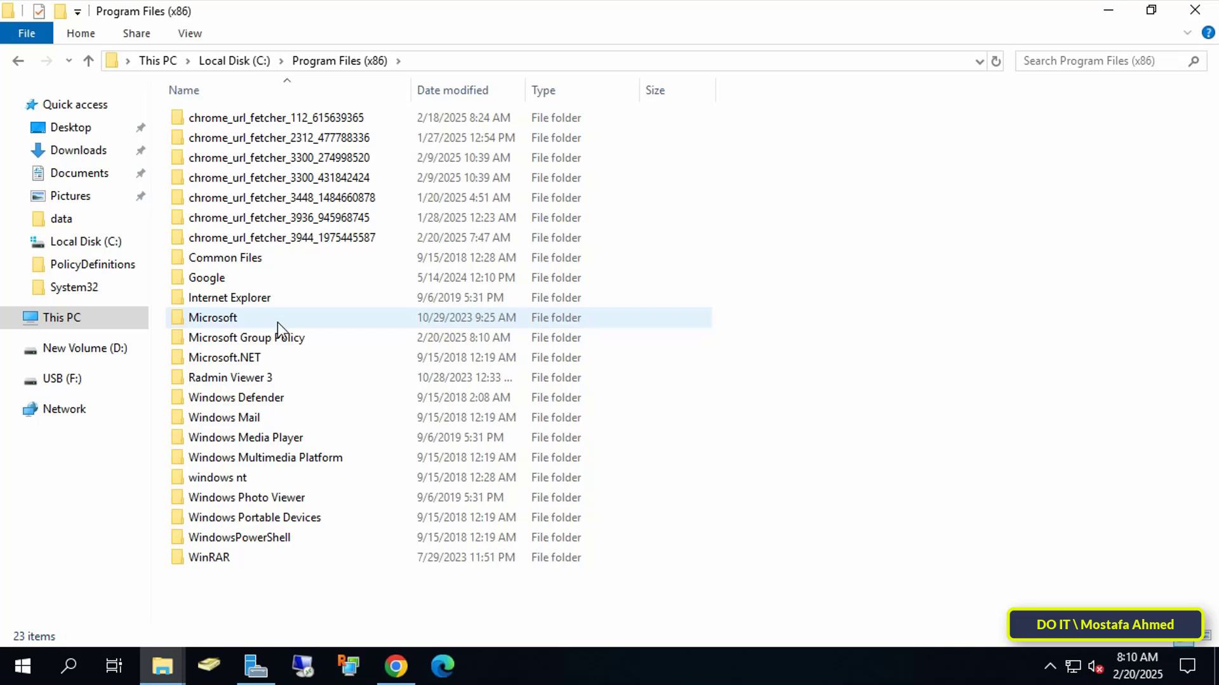
click(286, 344)
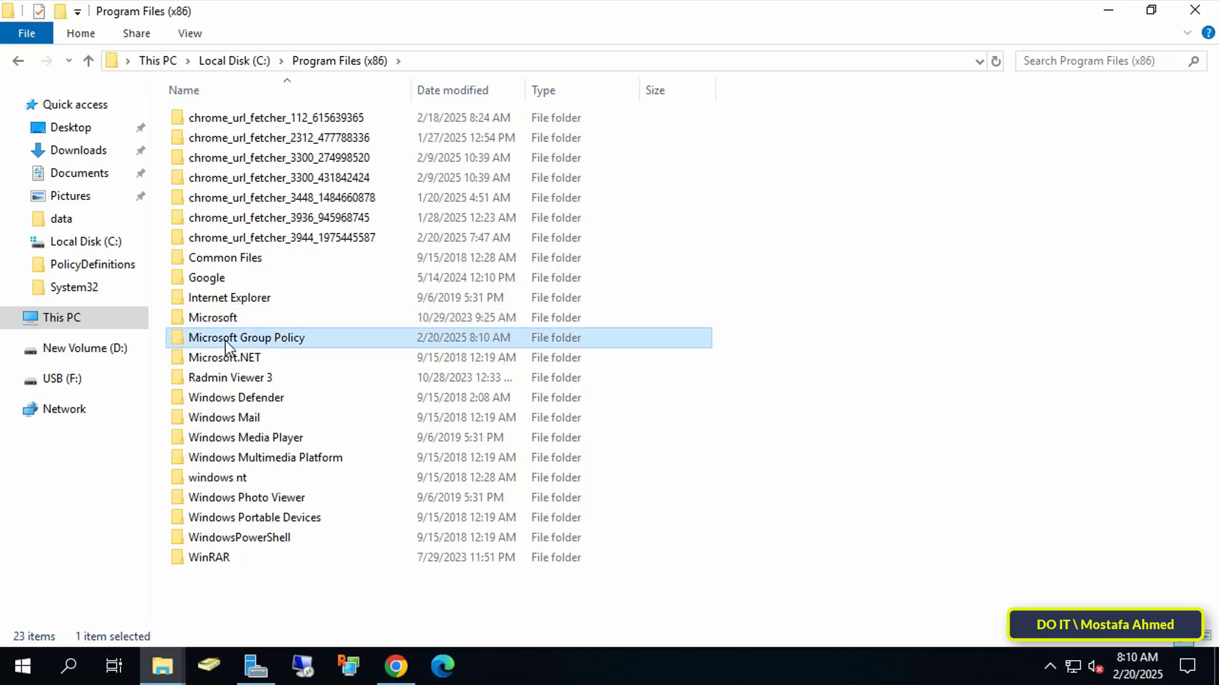
double_click(269, 338)
click(292, 125)
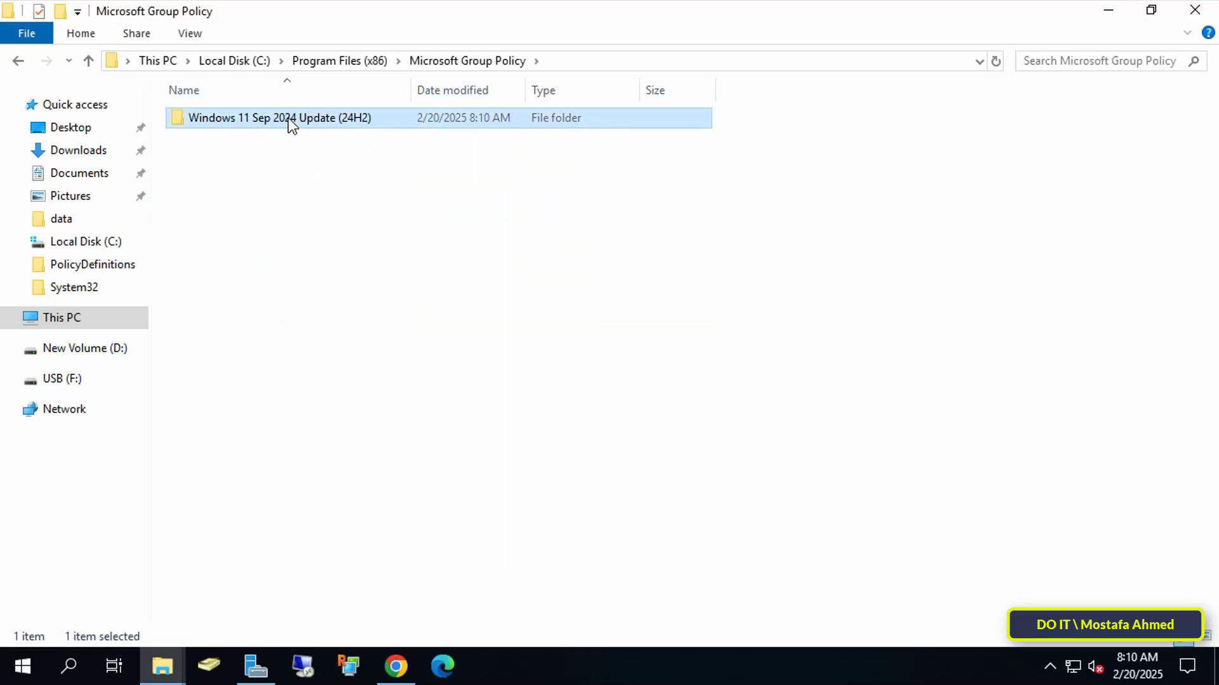
double_click(291, 125)
double_click(285, 121)
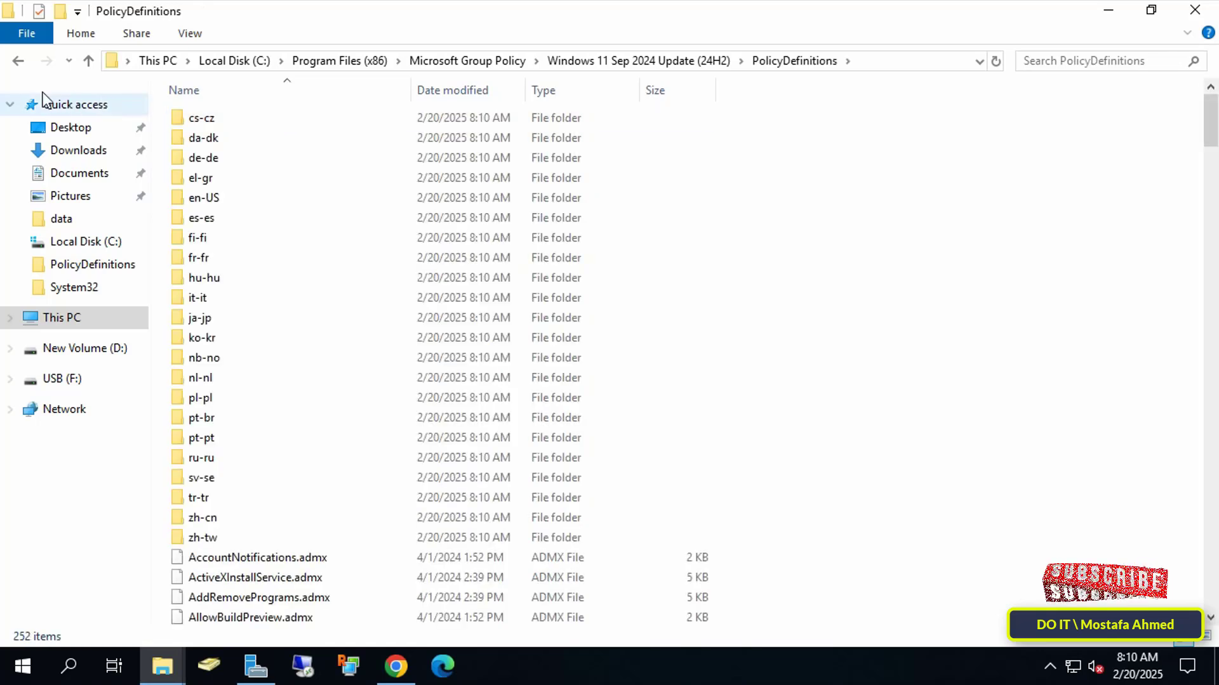
Return to the Windows 11 Sep 2024 Update (24H2) folder and place its restored window clear of the This PC desktop icon
click(16, 62)
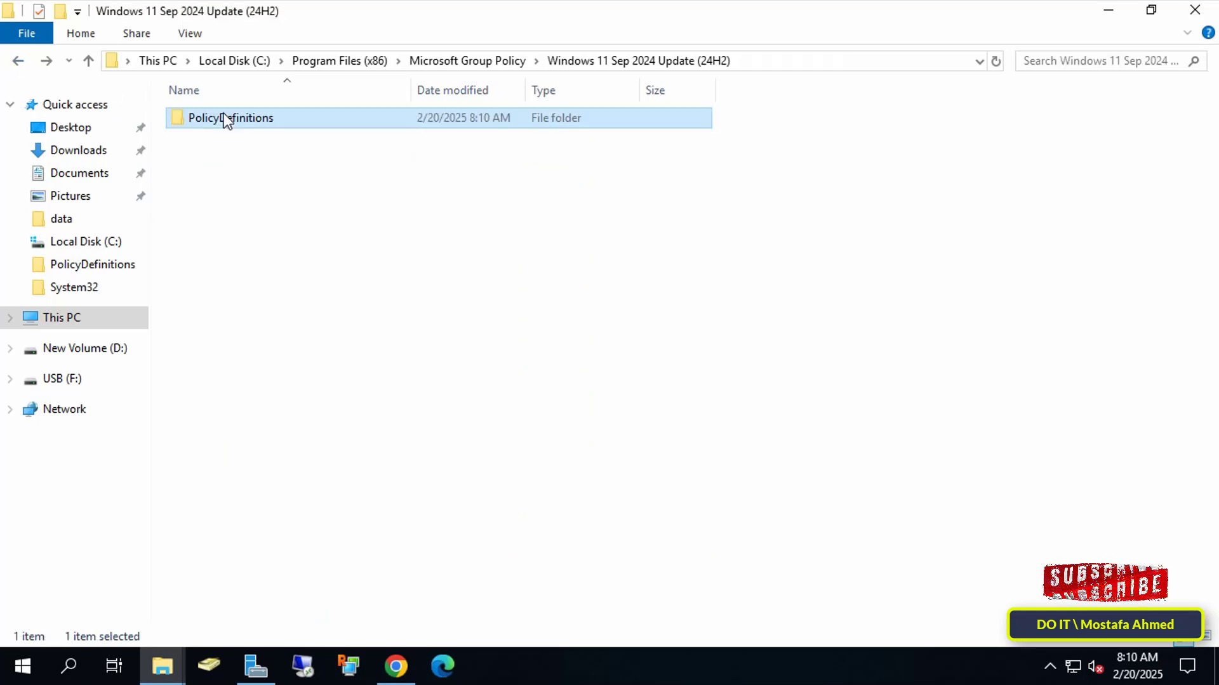
click(254, 152)
double_click(768, 9)
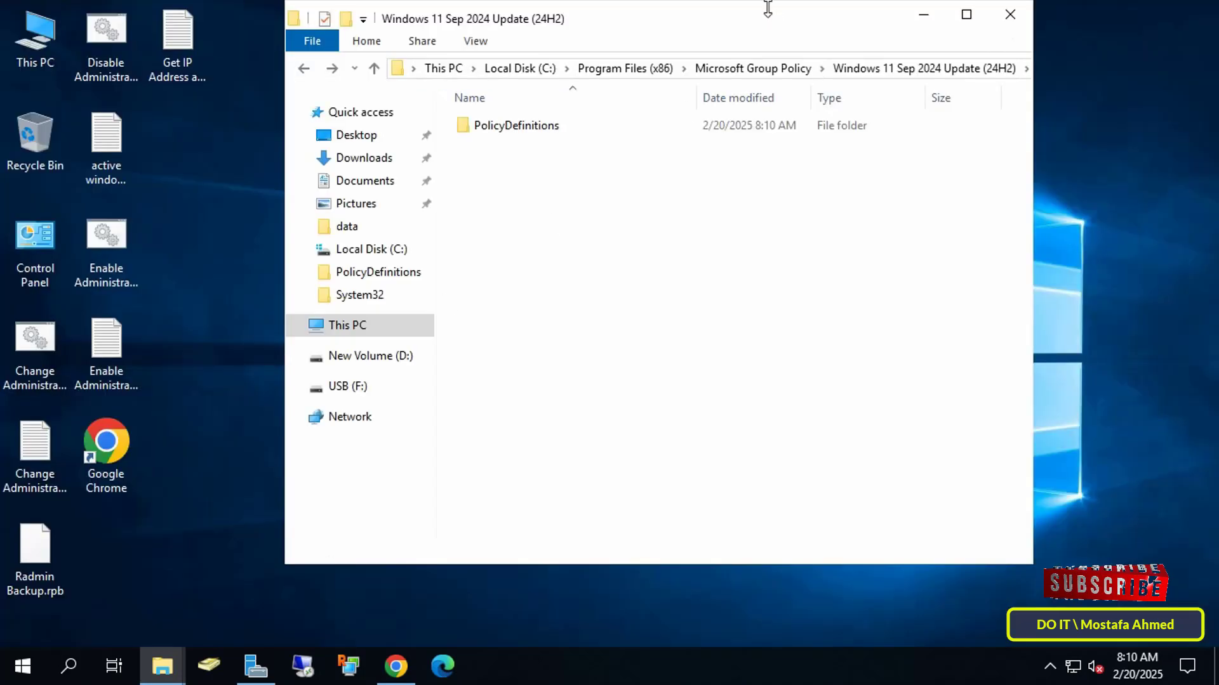
drag(810, 27, 996, 85)
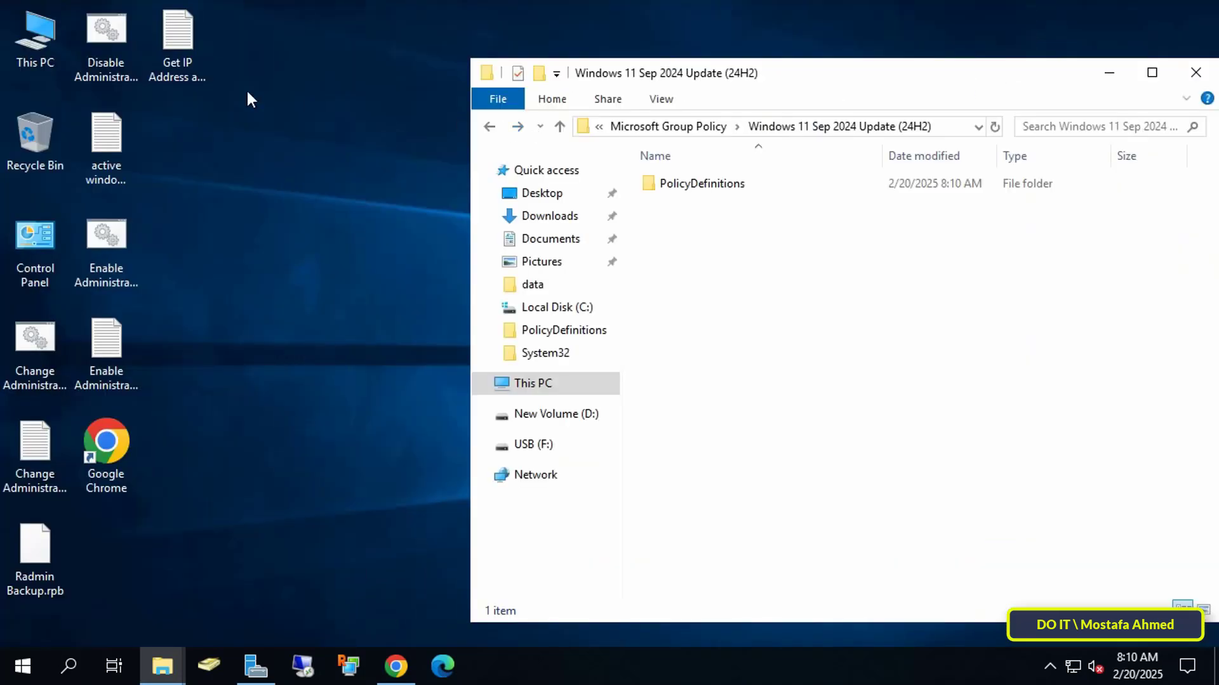
Open C:\Windows\PolicyDefinitions in a second File Explorer window and look through its template files
double_click(47, 52)
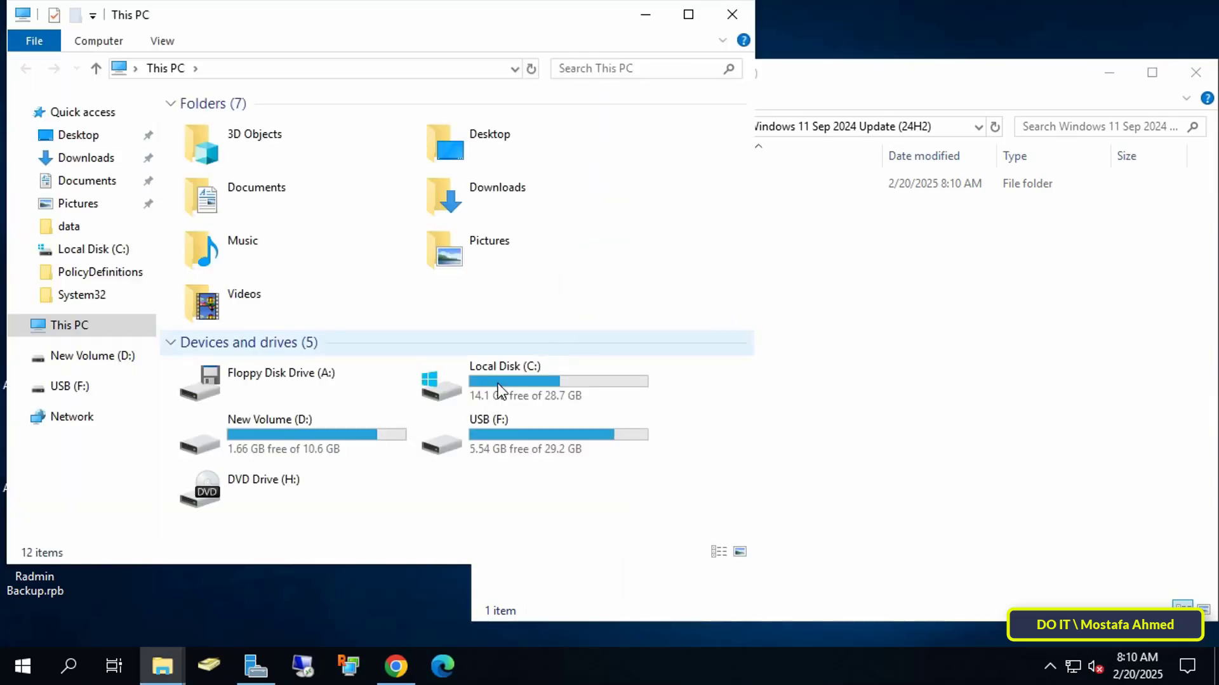
double_click(504, 374)
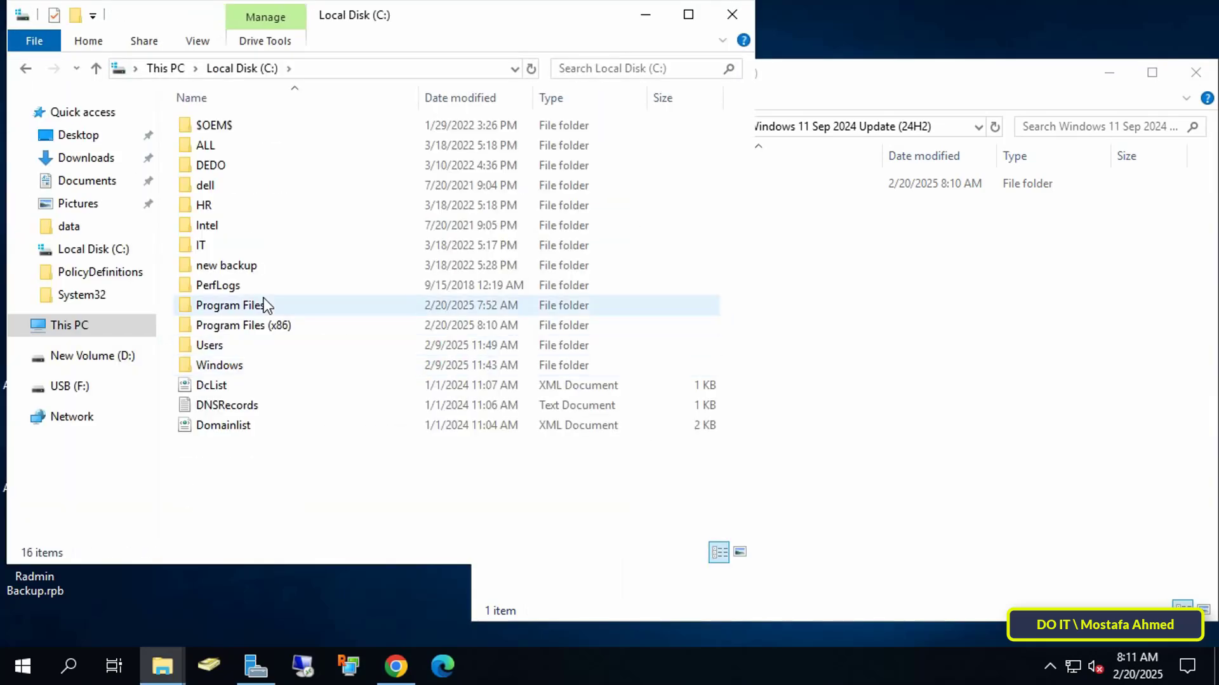
double_click(233, 364)
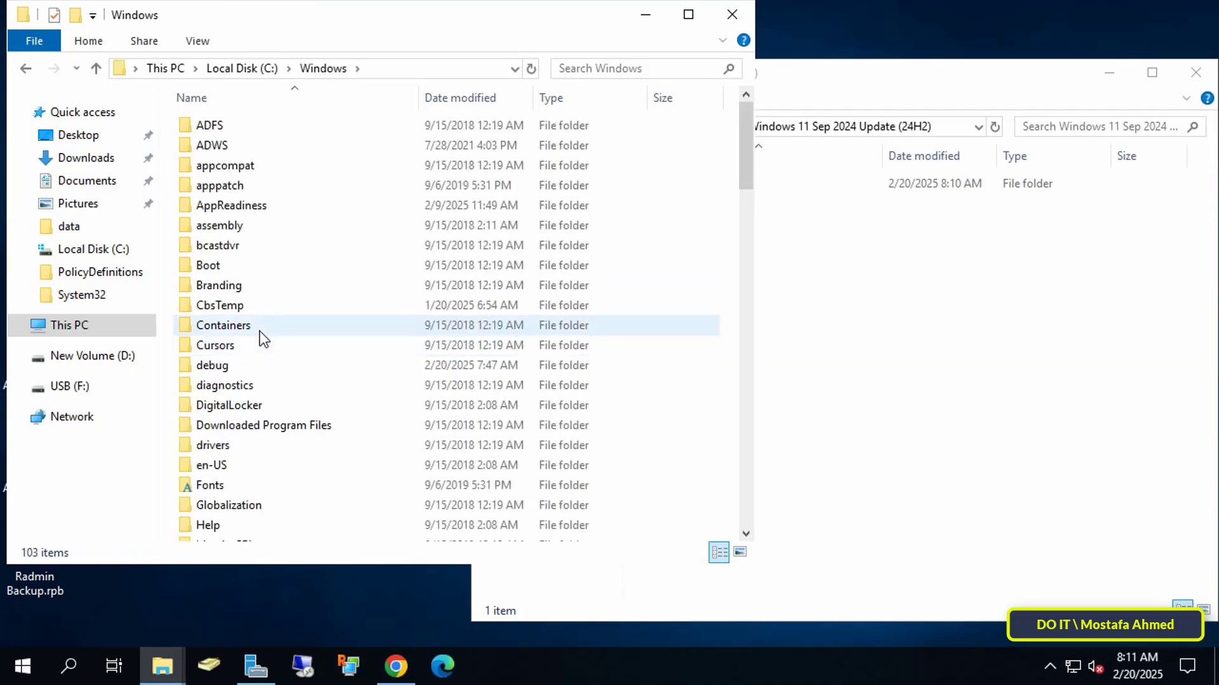
click(256, 285)
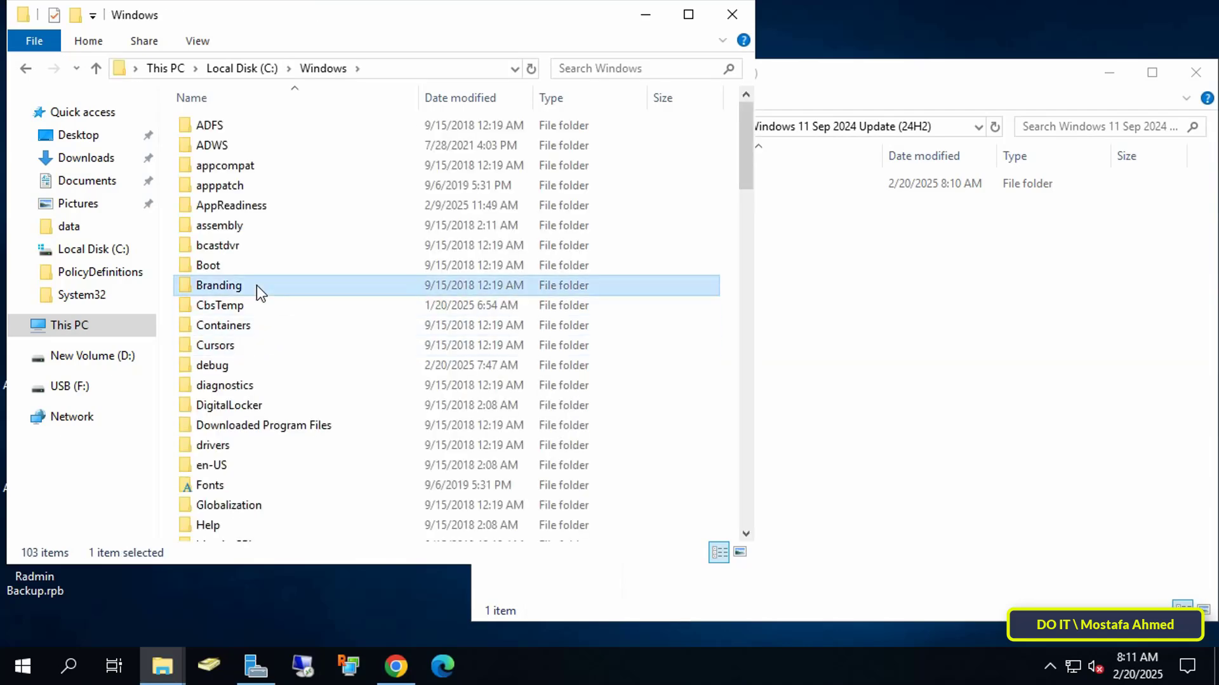
key(p)
click(262, 180)
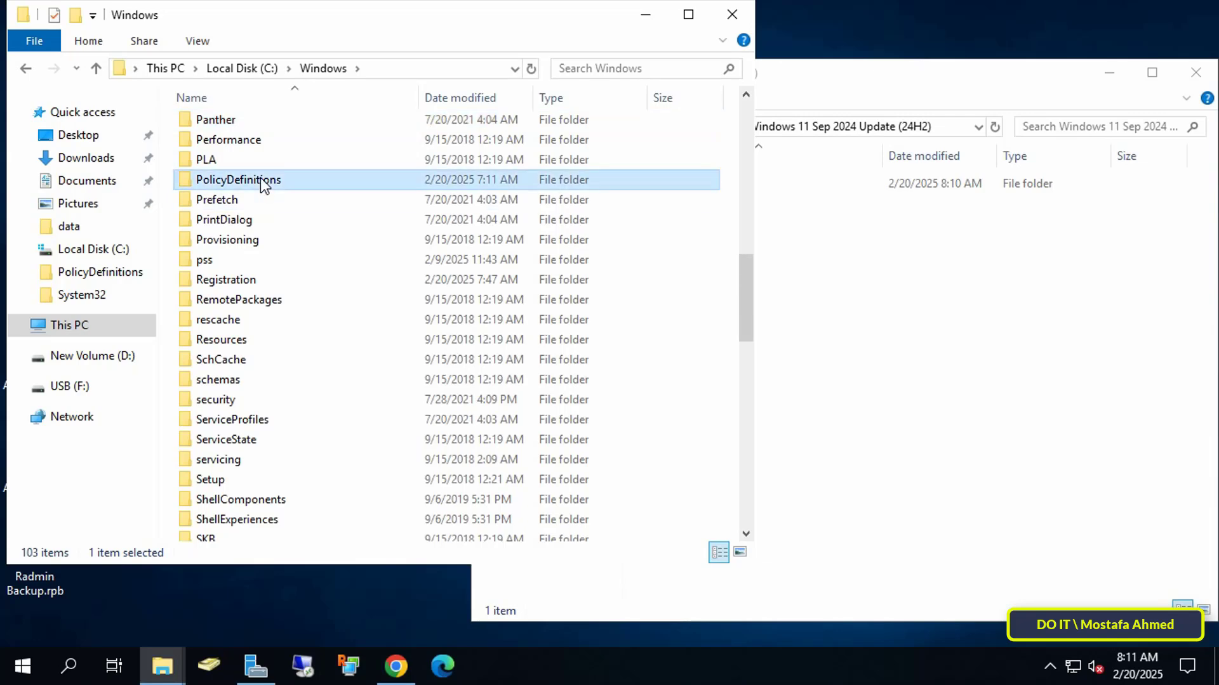
double_click(260, 180)
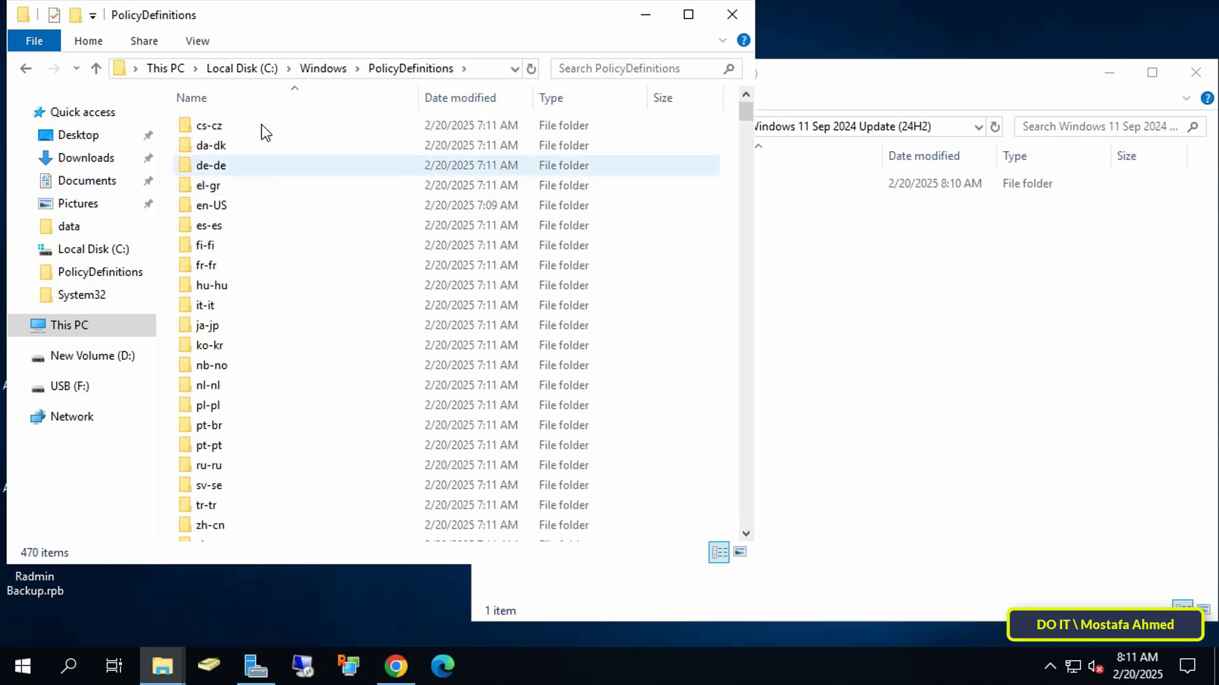
scroll(316, 361, down, 15)
scroll(315, 362, down, 20)
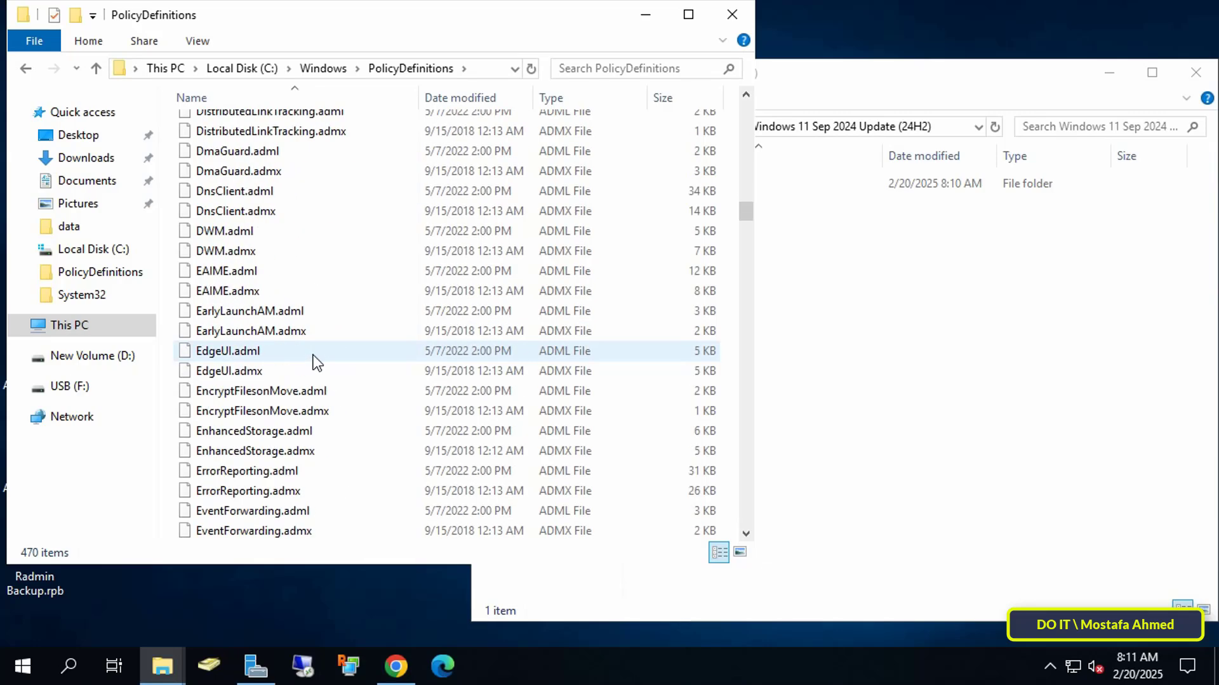
Go back to the C:\Windows folder showing PolicyDefinitions and move its window clear of the desktop icons
key(BackSpace)
scroll(271, 429, down, 2)
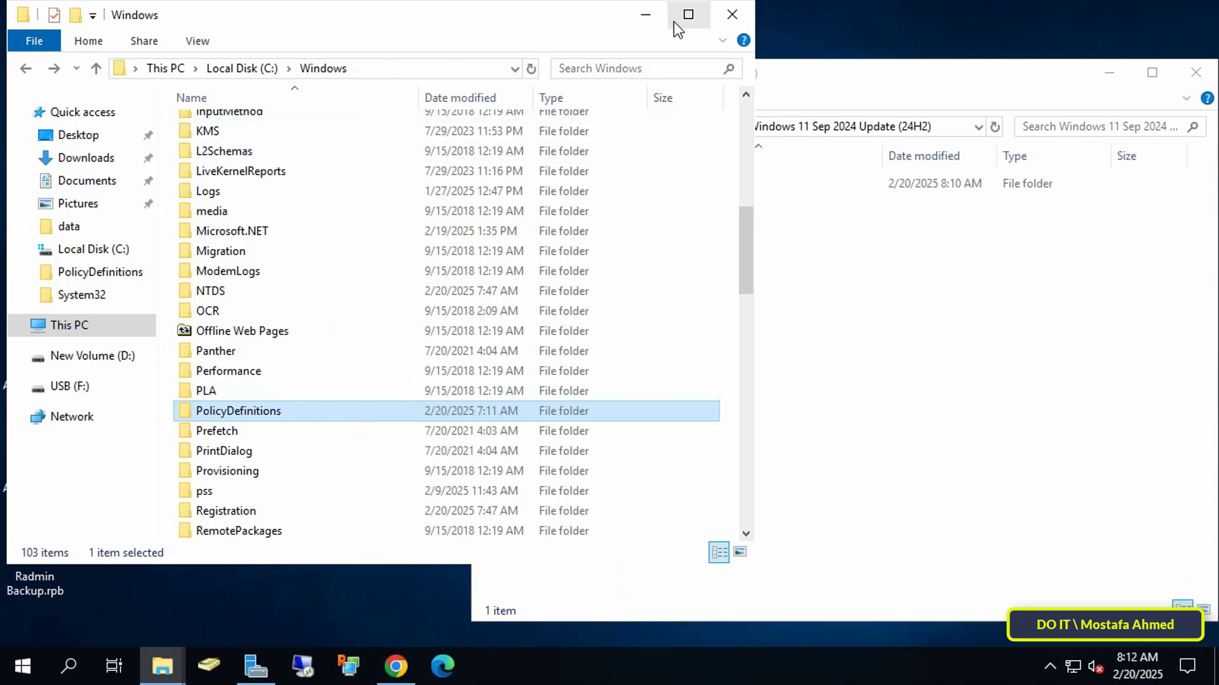
drag(578, 24, 861, 32)
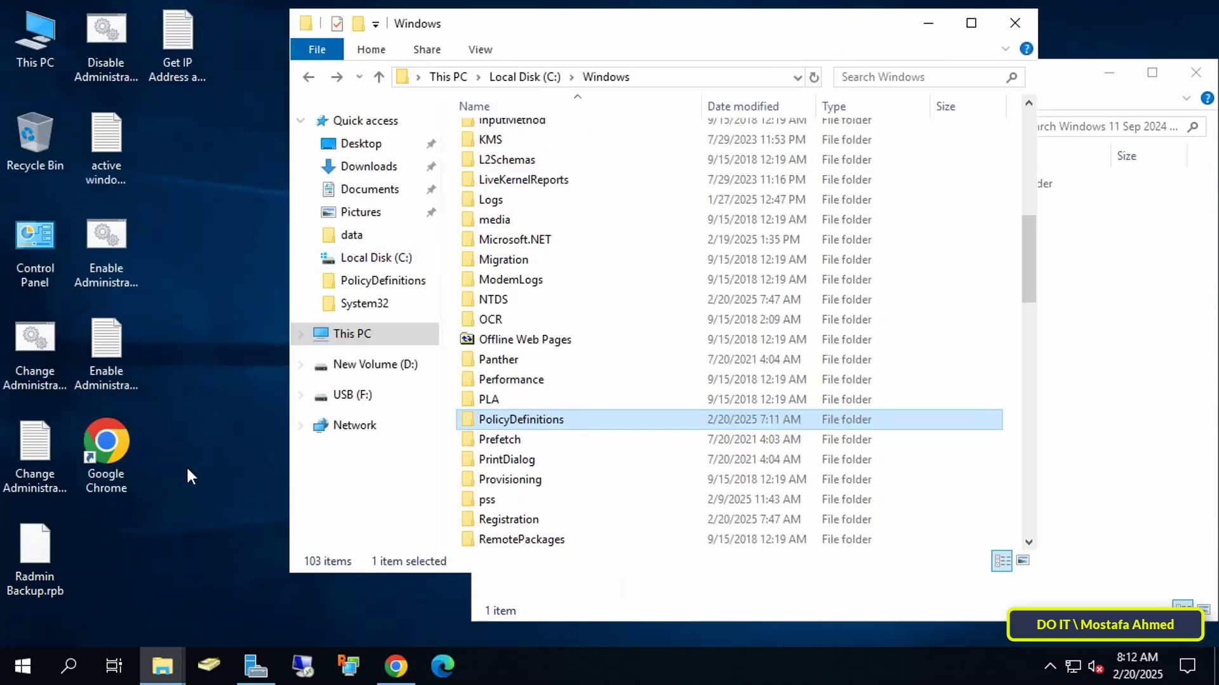
Open the domain network location \\ok.local in a new File Explorer window
double_click(44, 55)
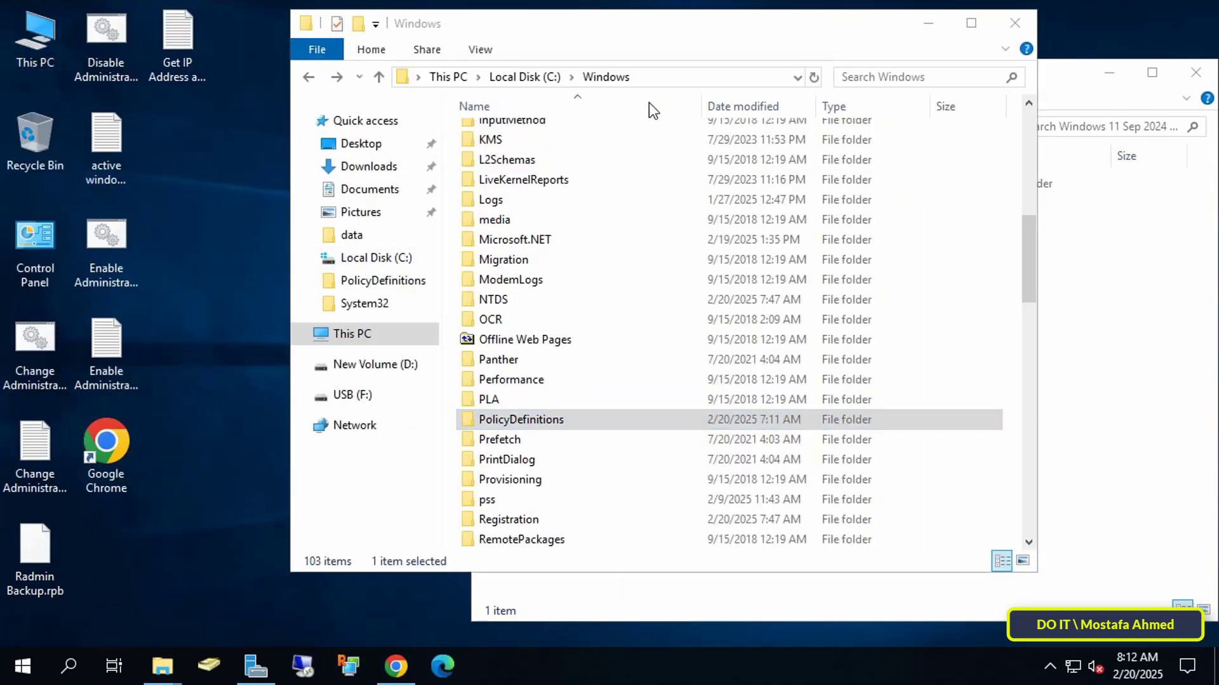
click(623, 103)
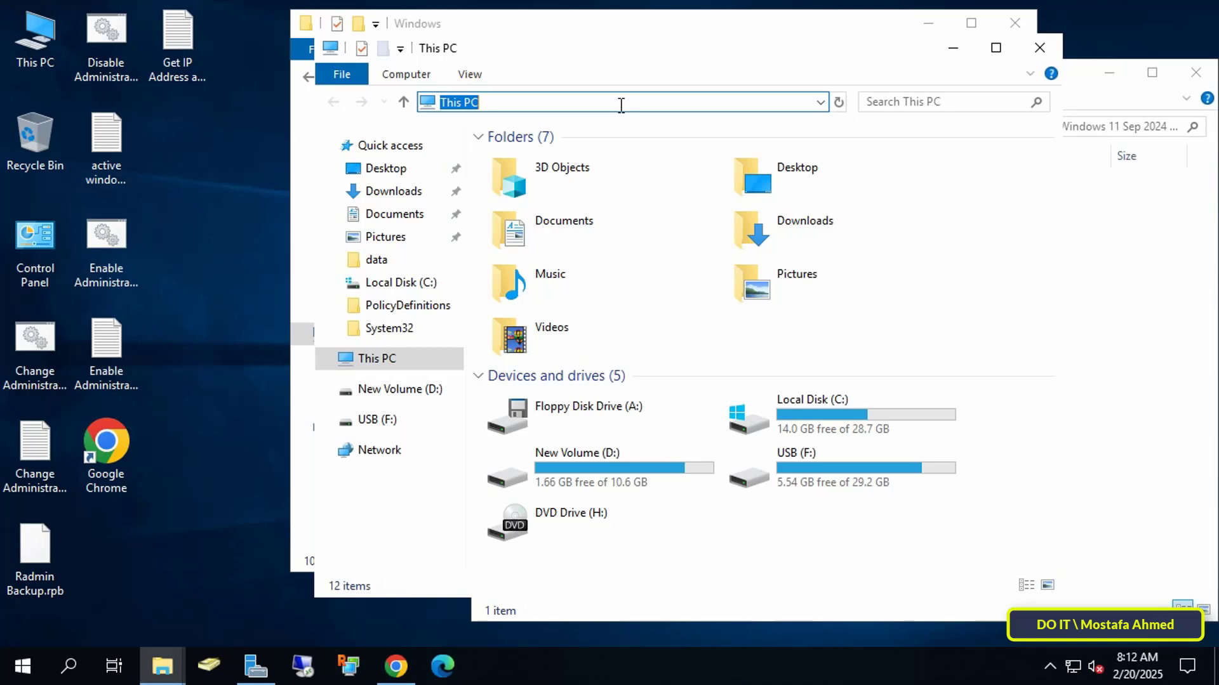
text(\\)
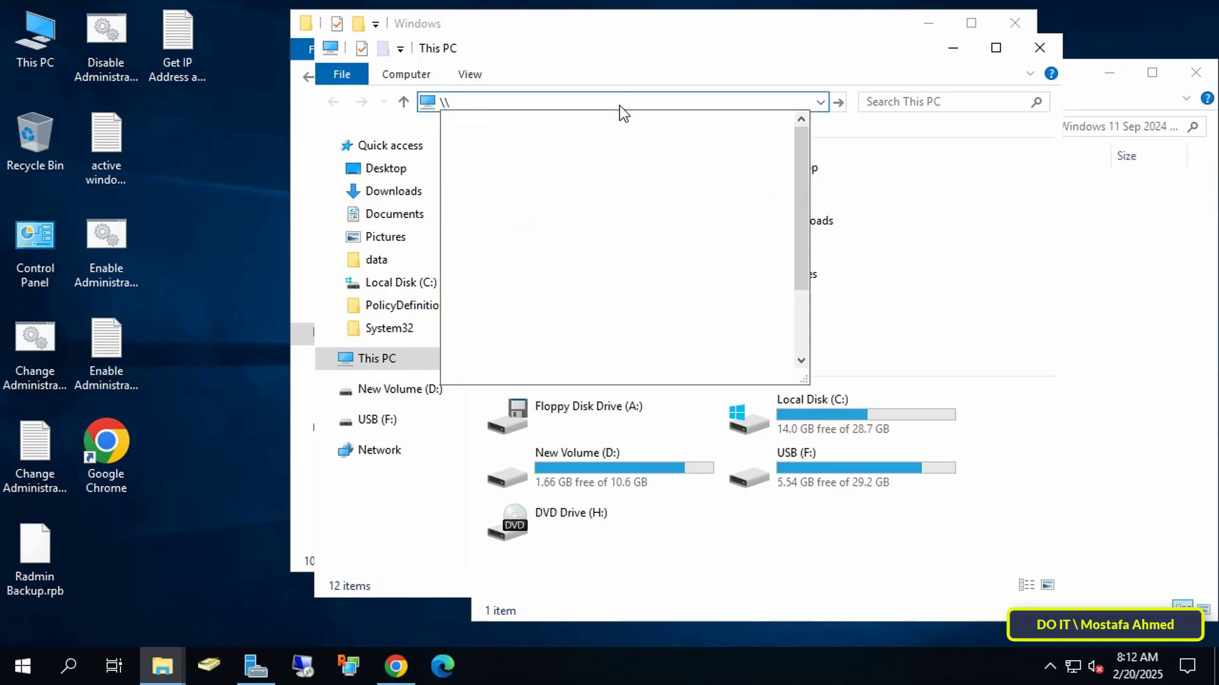
text(ok.l)
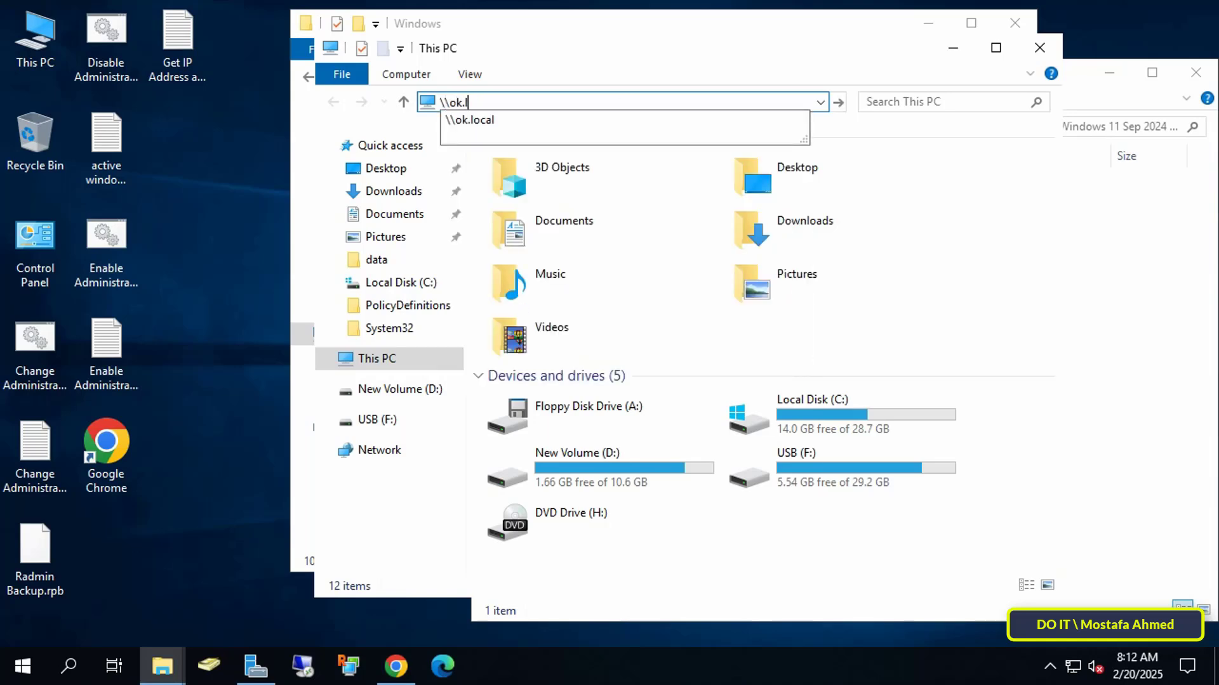
text(ocal)
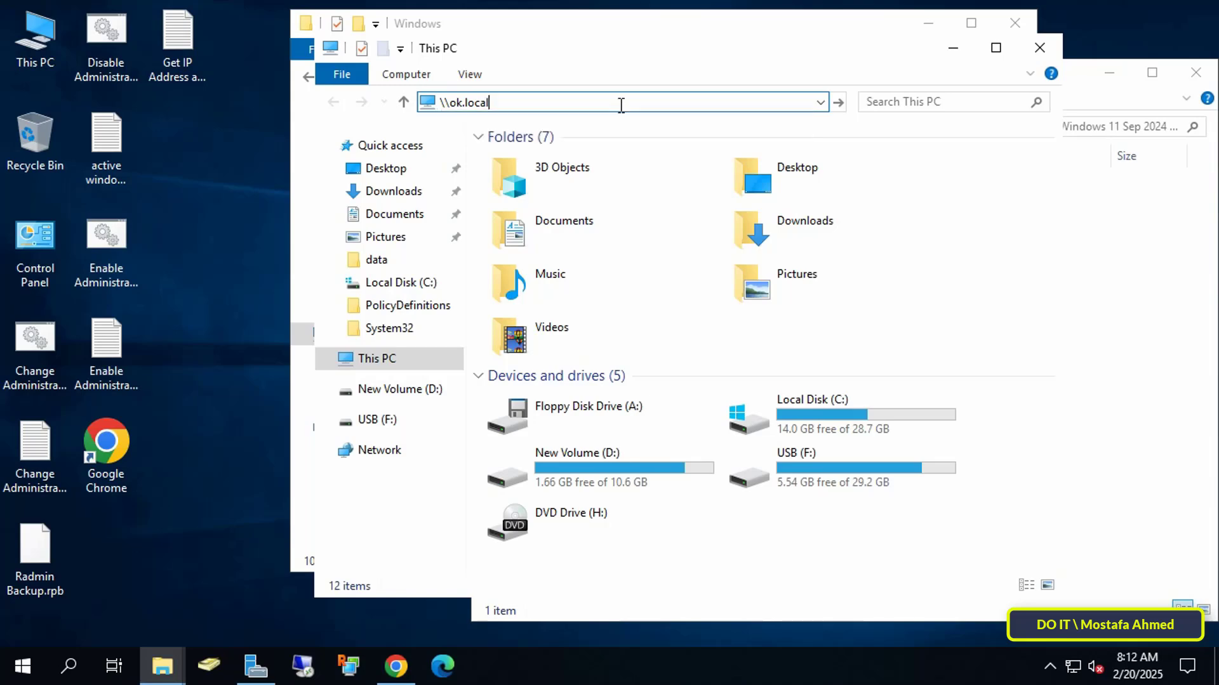
key(Return)
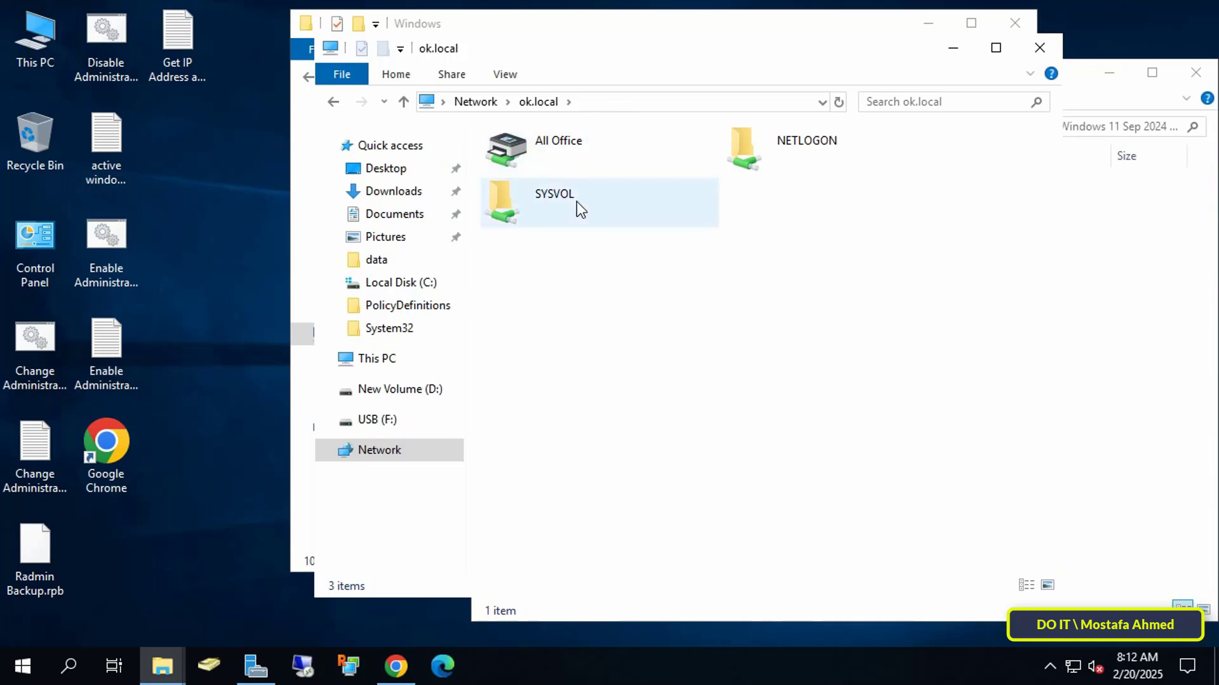
Open the Policies folder inside SYSVOL\ok.local and place its restored window beside the C:\Windows window
click(553, 203)
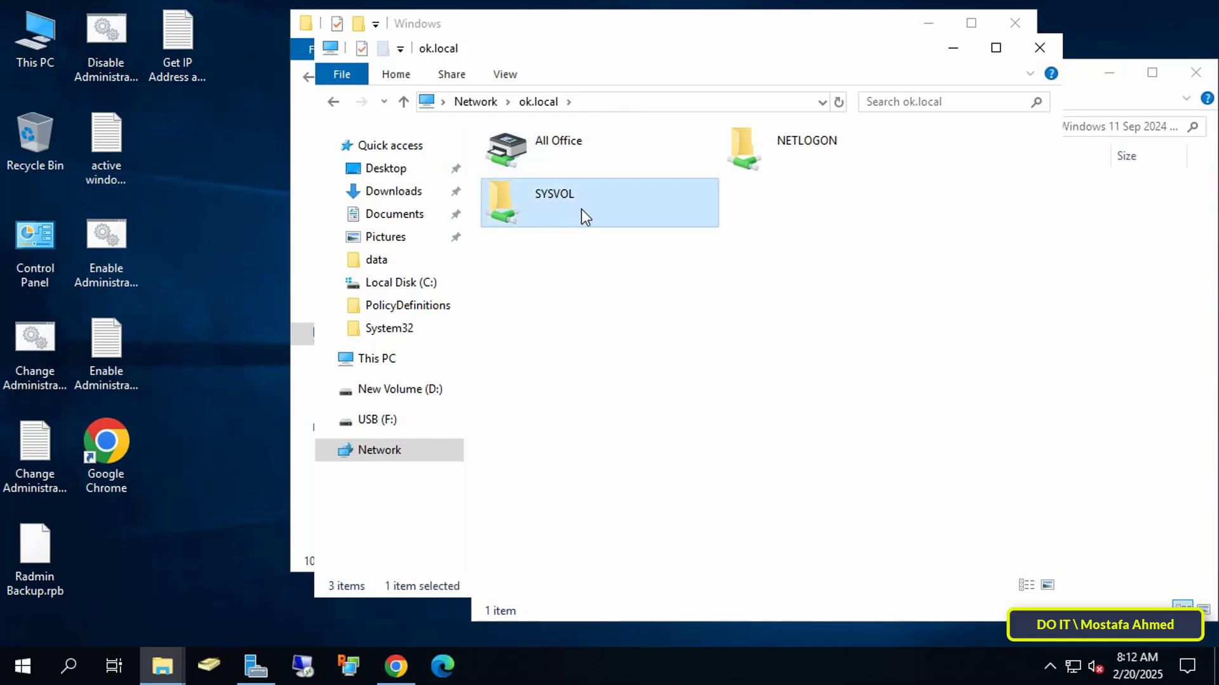
double_click(581, 209)
click(996, 48)
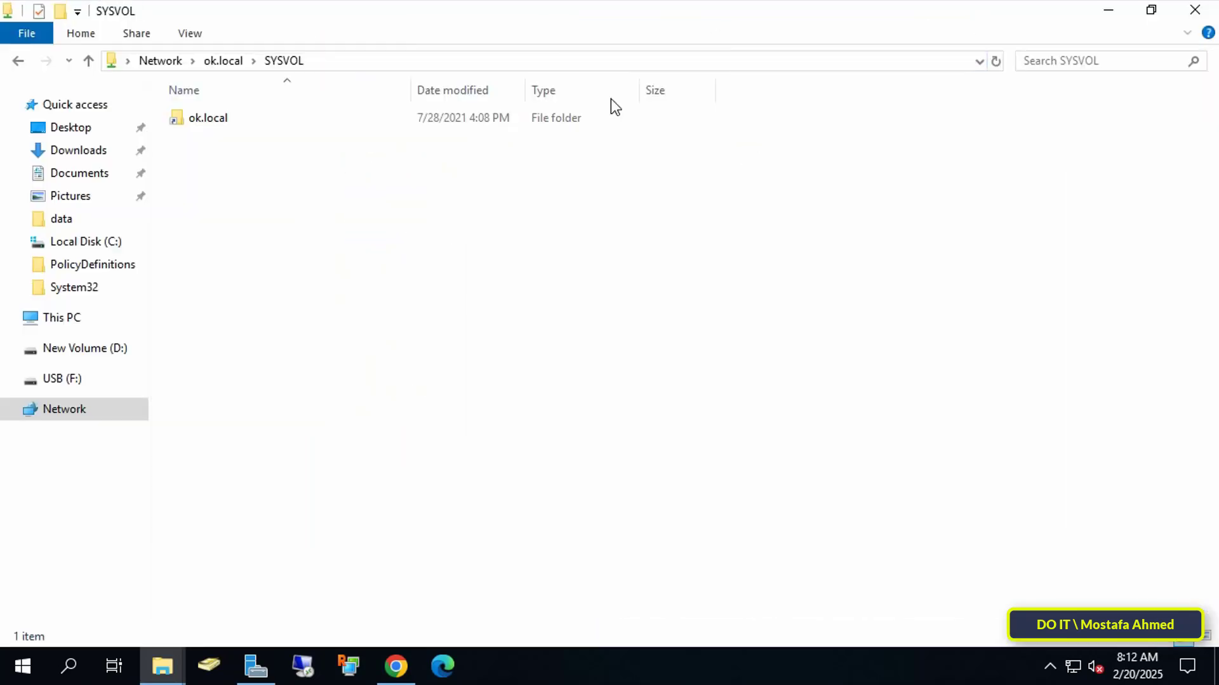
double_click(257, 119)
double_click(261, 121)
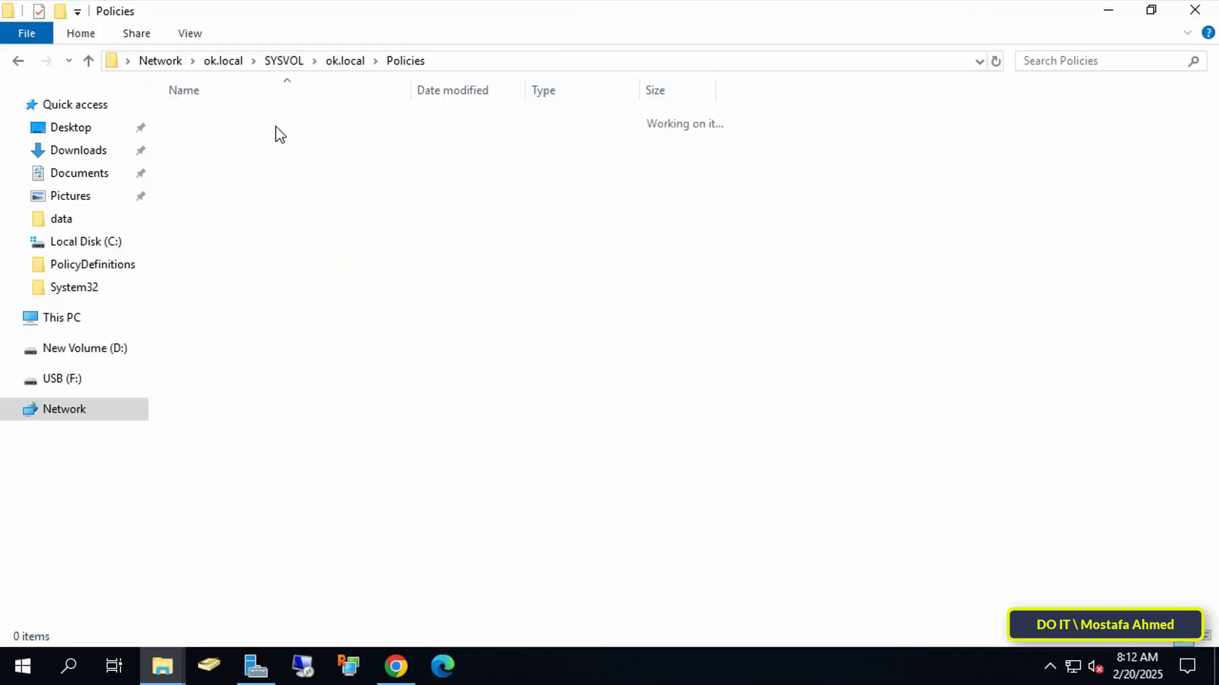
scroll(920, 382, down, 2)
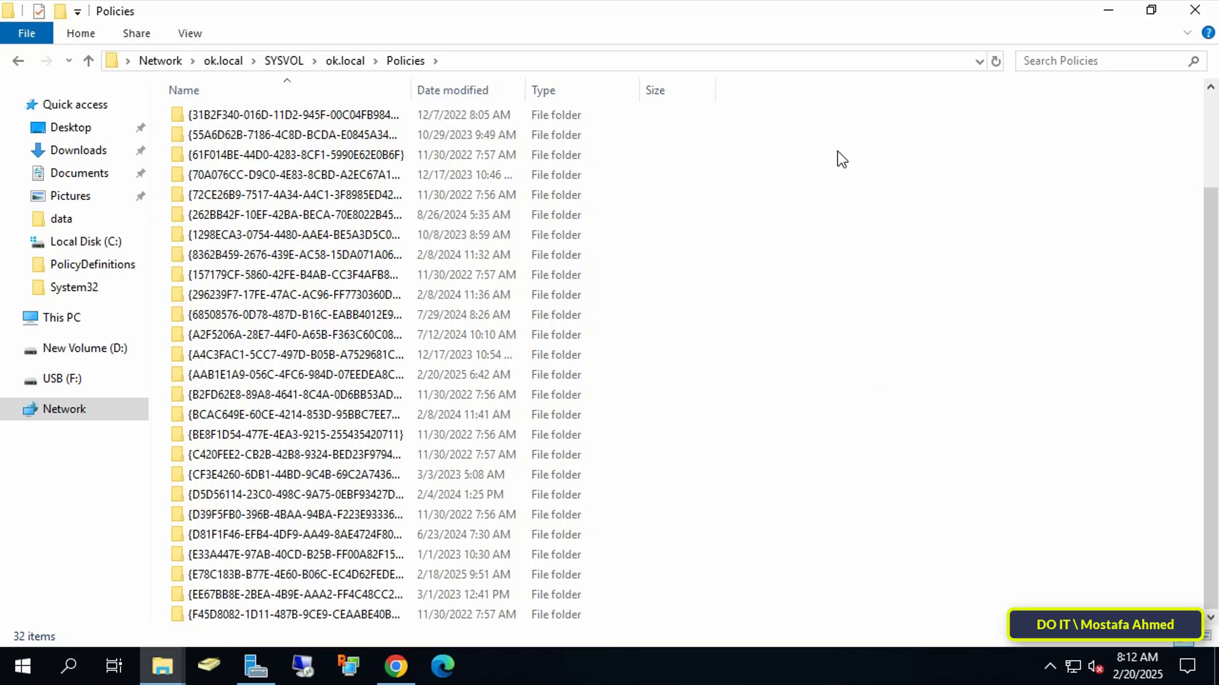
double_click(802, 18)
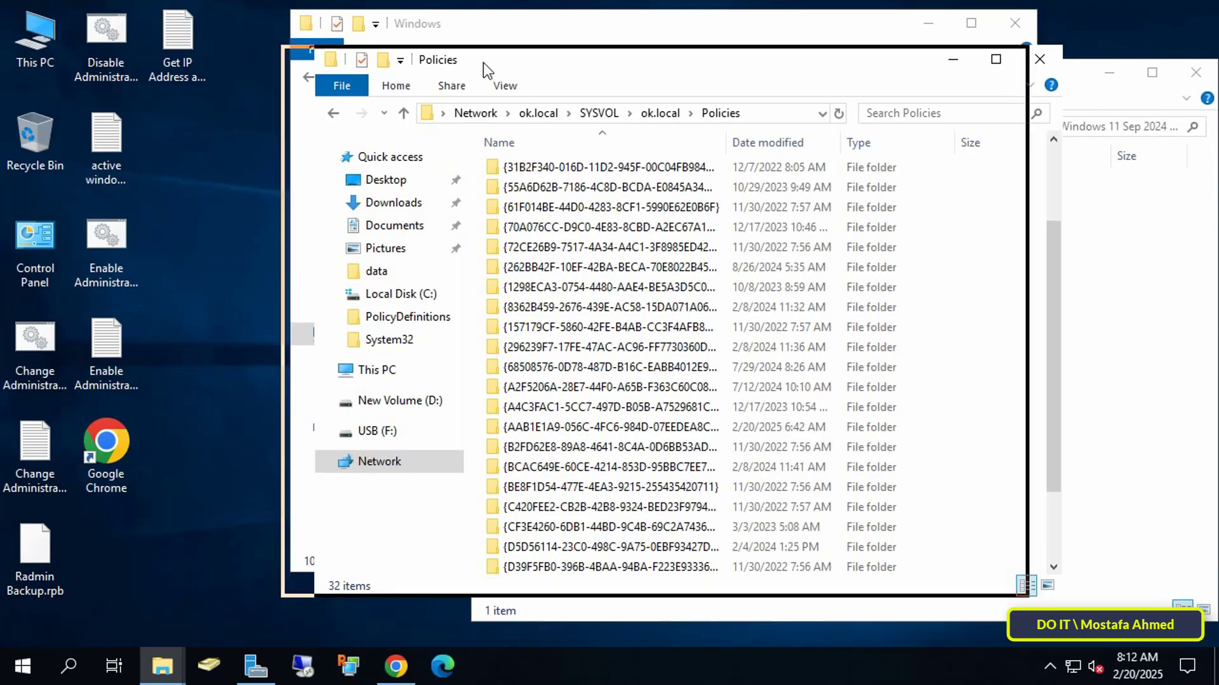
drag(270, 62, 262, 64)
Copy the PolicyDefinitions folder from C:\Windows into the SYSVOL\ok.local\Policies folder
click(846, 26)
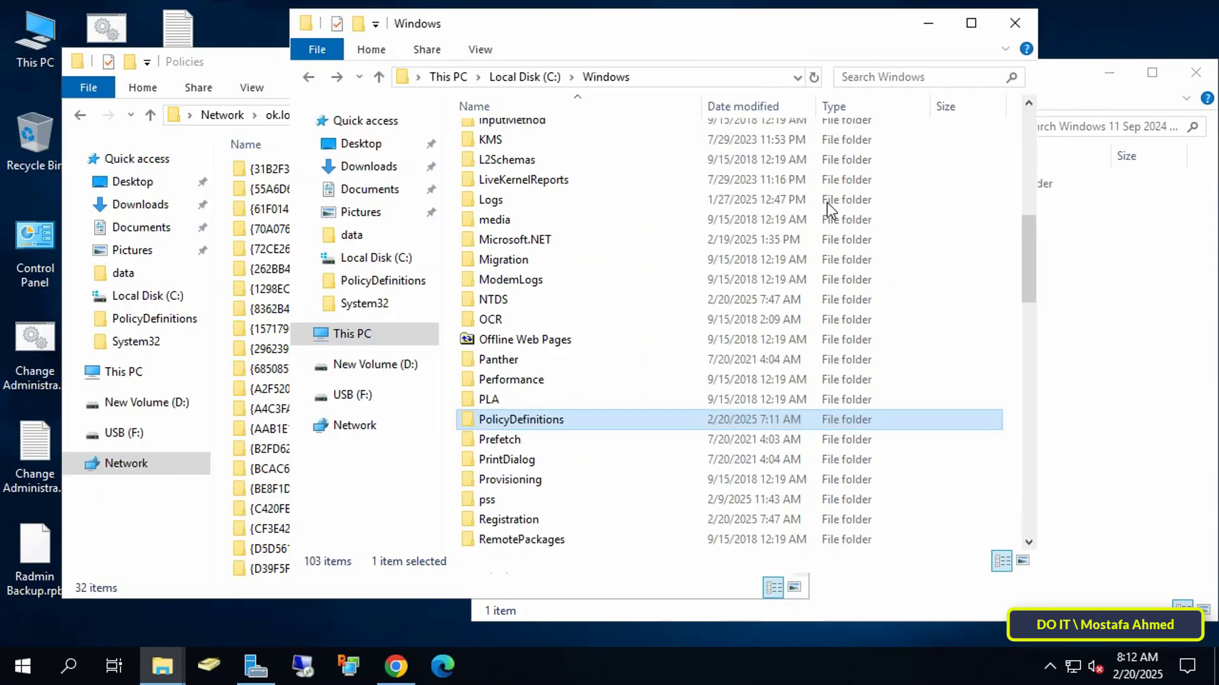
click(671, 78)
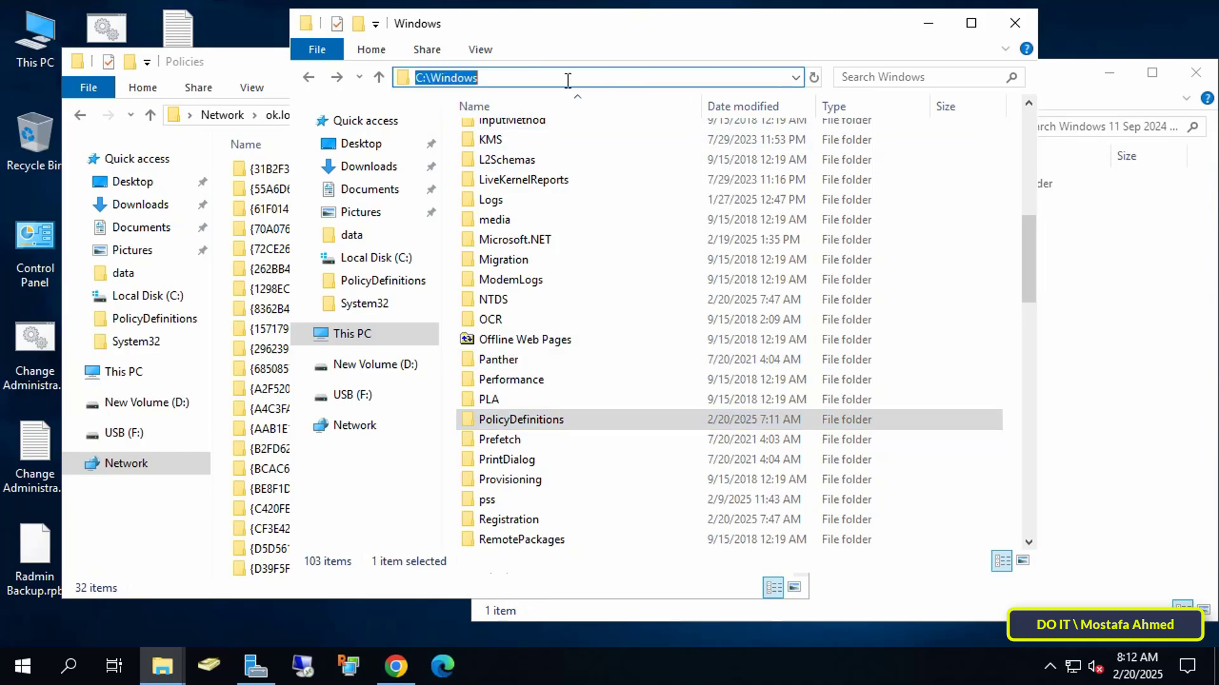
right_click(557, 419)
click(619, 535)
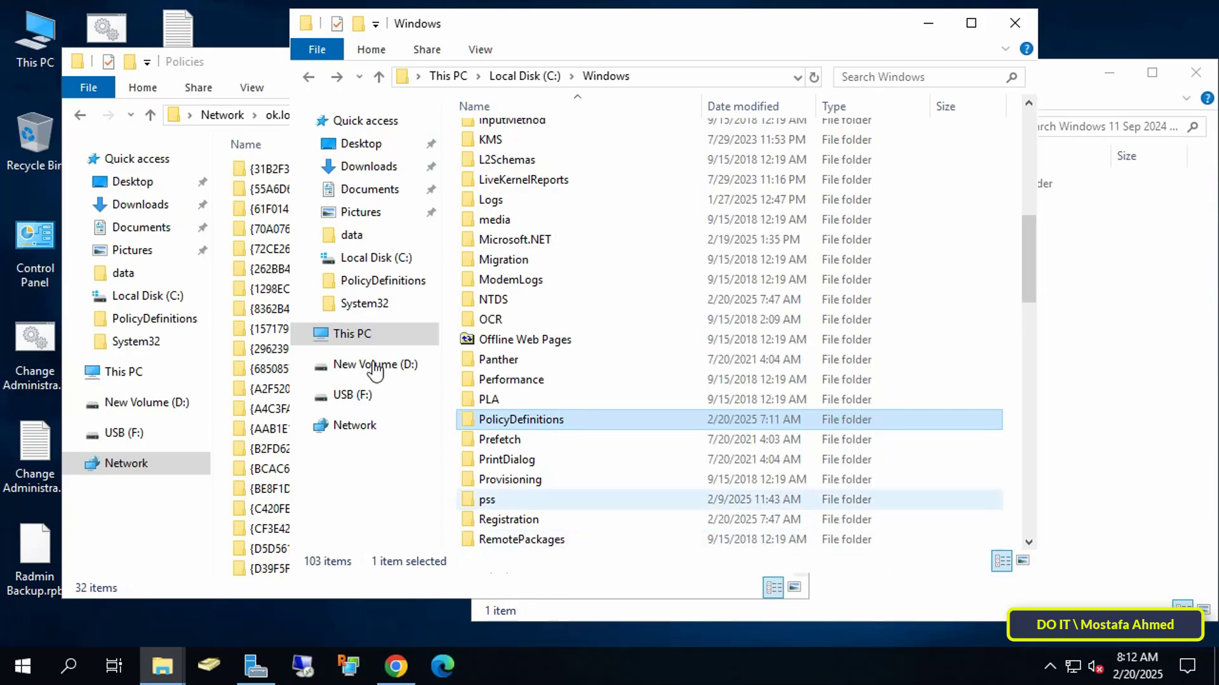
click(240, 70)
right_click(741, 313)
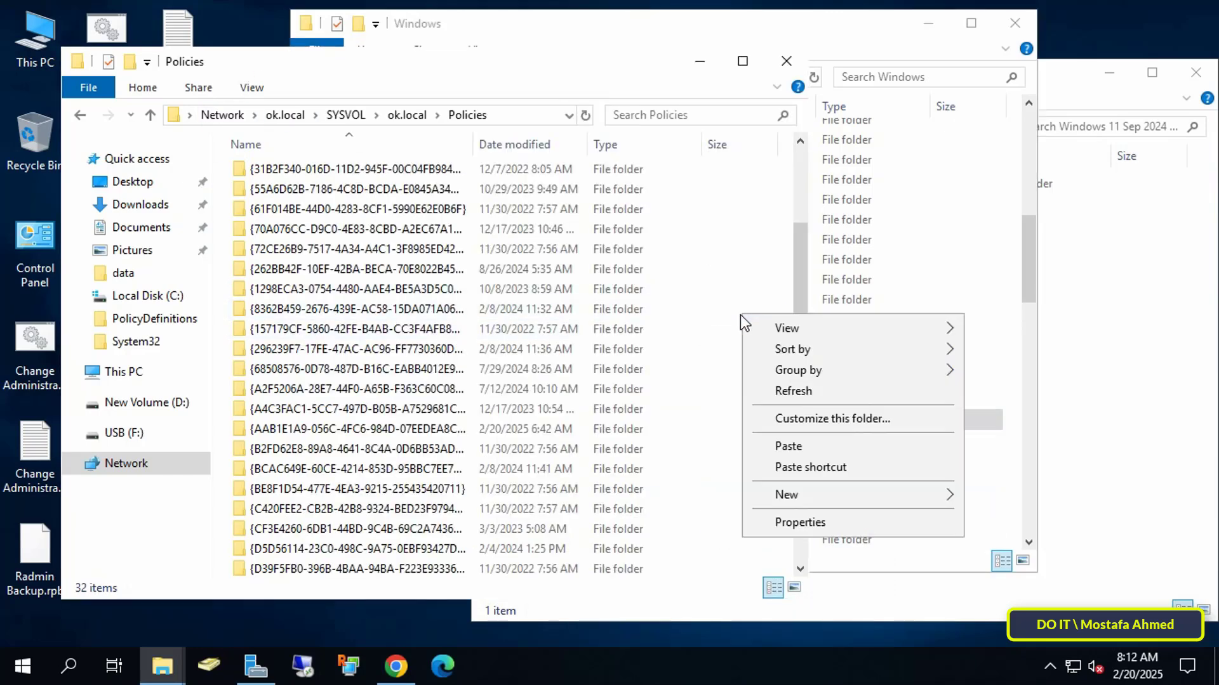
click(752, 446)
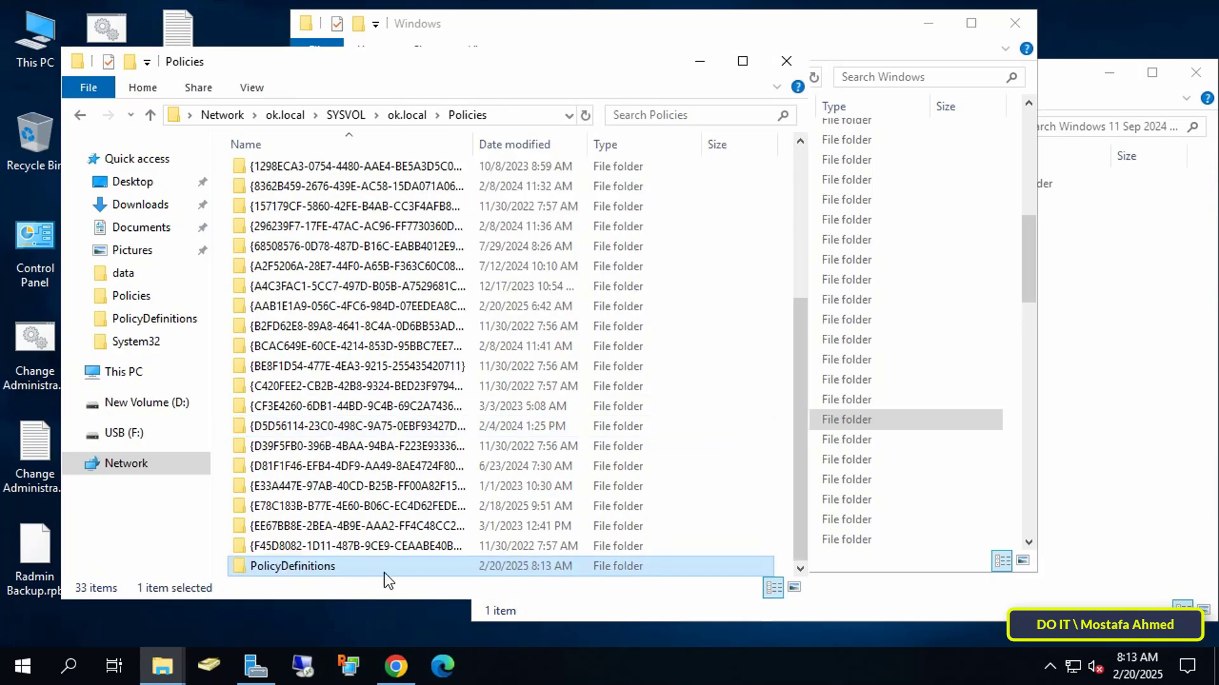
Minimize the C:\Windows window and copy PolicyDefinitions from Windows 11 Sep 2024 Update (24H2) into SYSVOL's Policies, merging it with the existing PolicyDefinitions folder
click(844, 39)
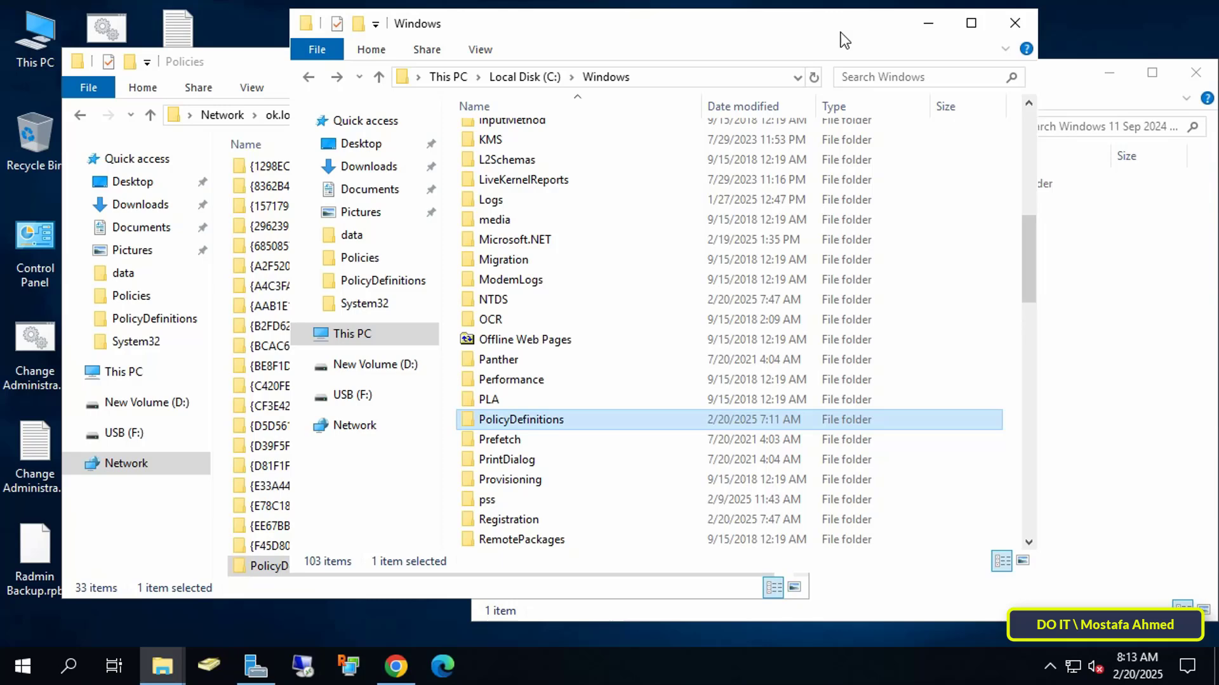
click(696, 78)
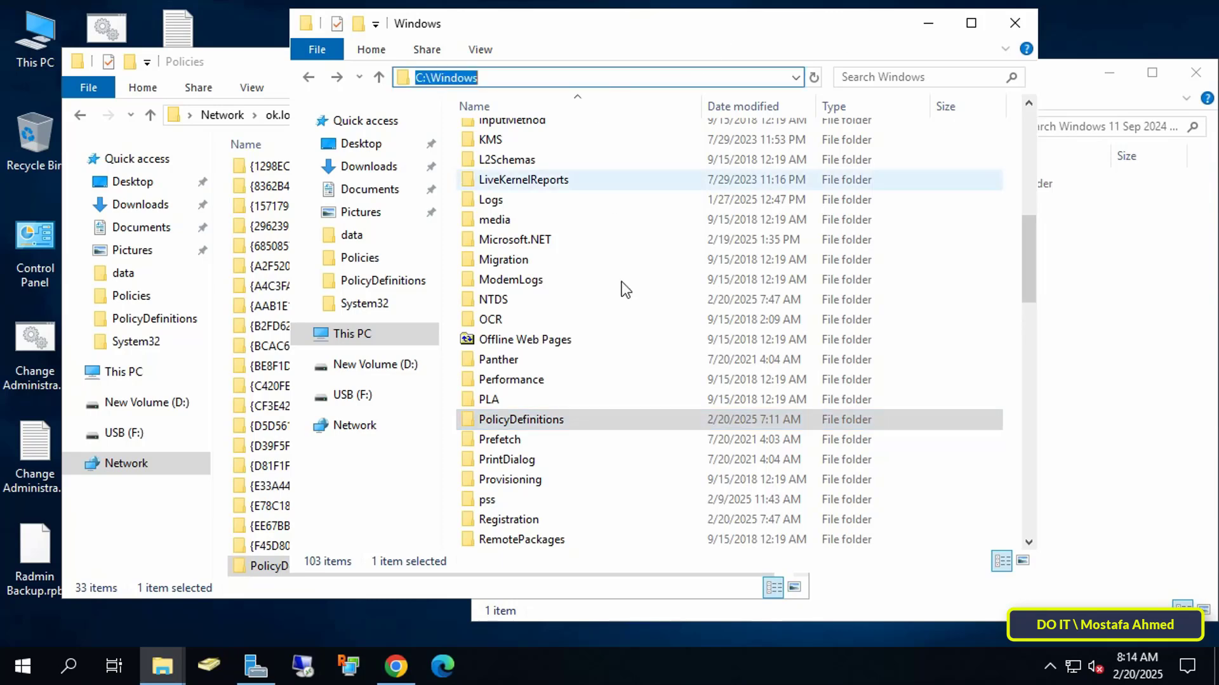
click(930, 30)
click(1046, 309)
click(705, 190)
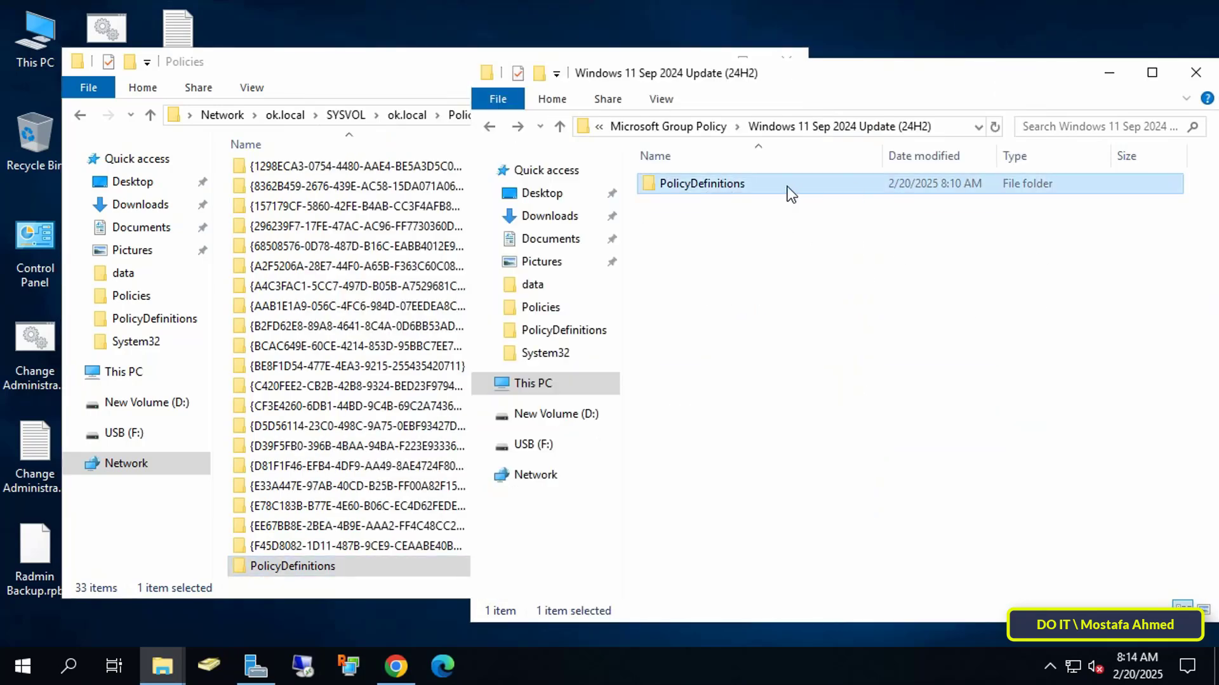
right_click(838, 191)
click(926, 484)
click(427, 72)
right_click(782, 333)
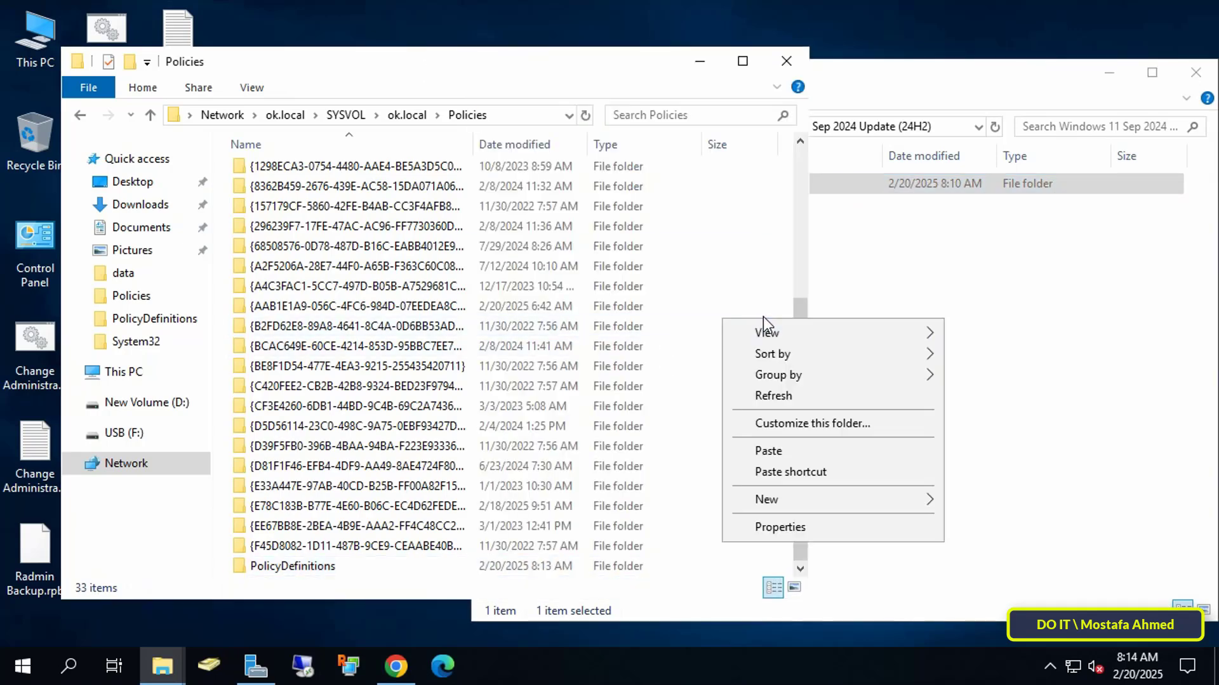
click(761, 449)
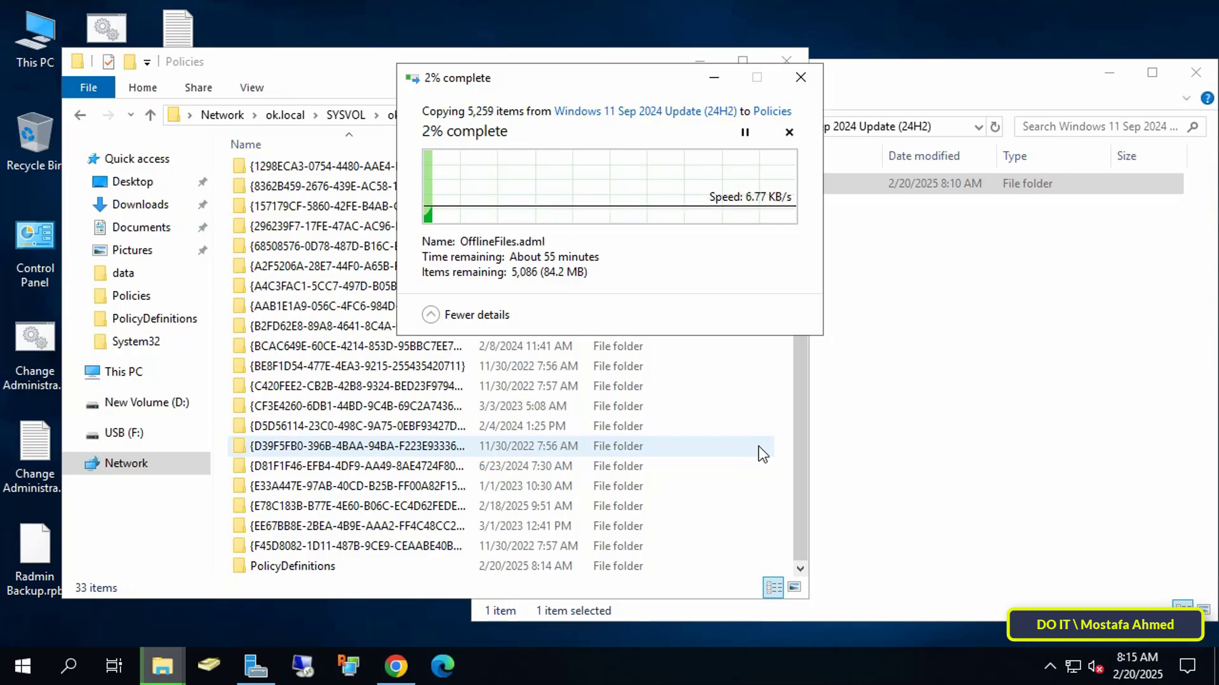
click(580, 179)
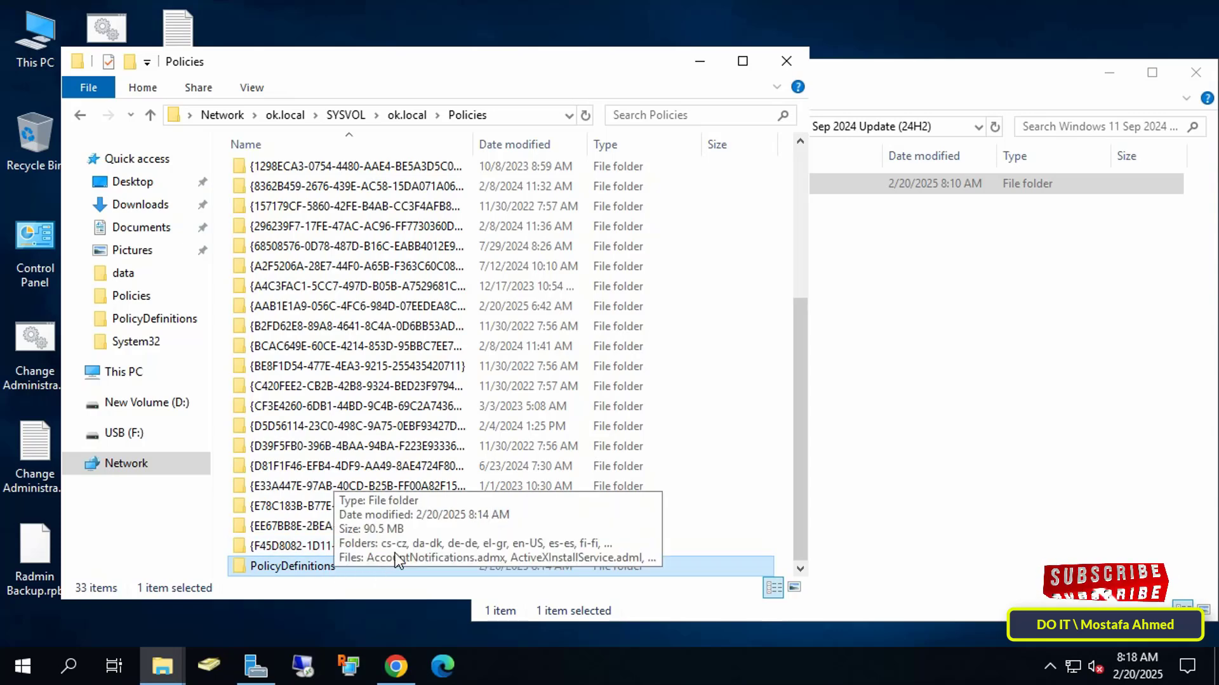
Close all File Explorer windows: Policies, Windows 11 Sep 2024 Update (24H2), Windows and Downloads
click(786, 59)
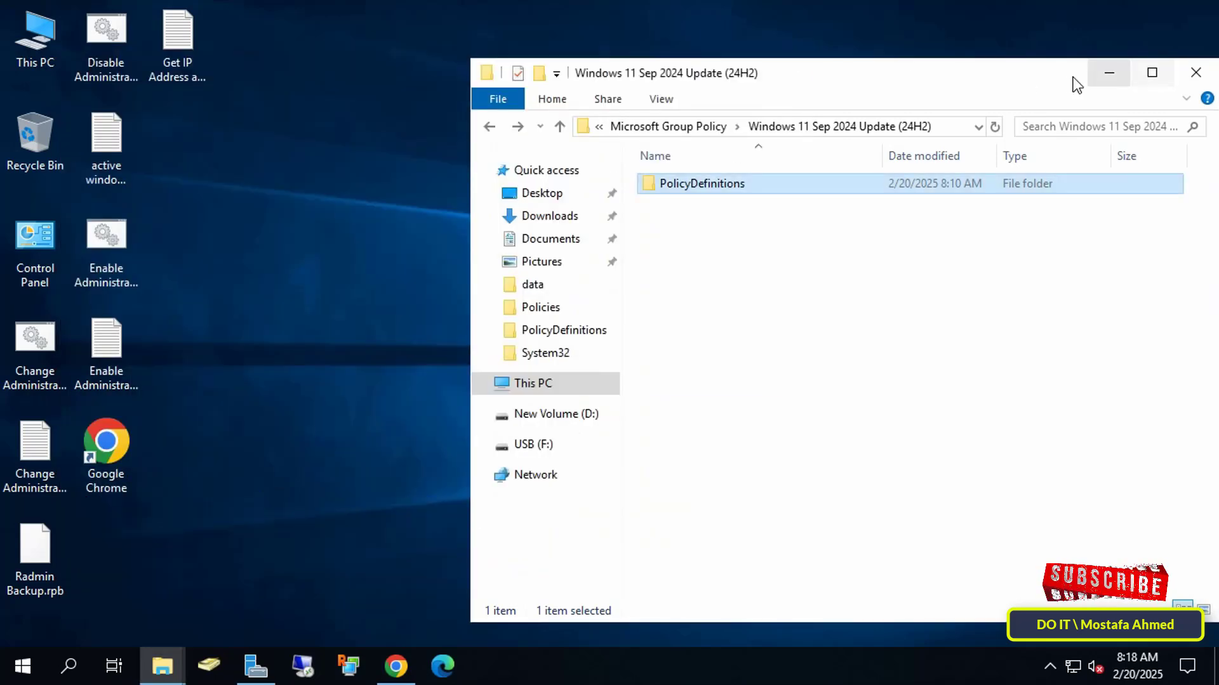
drag(1073, 78, 922, 68)
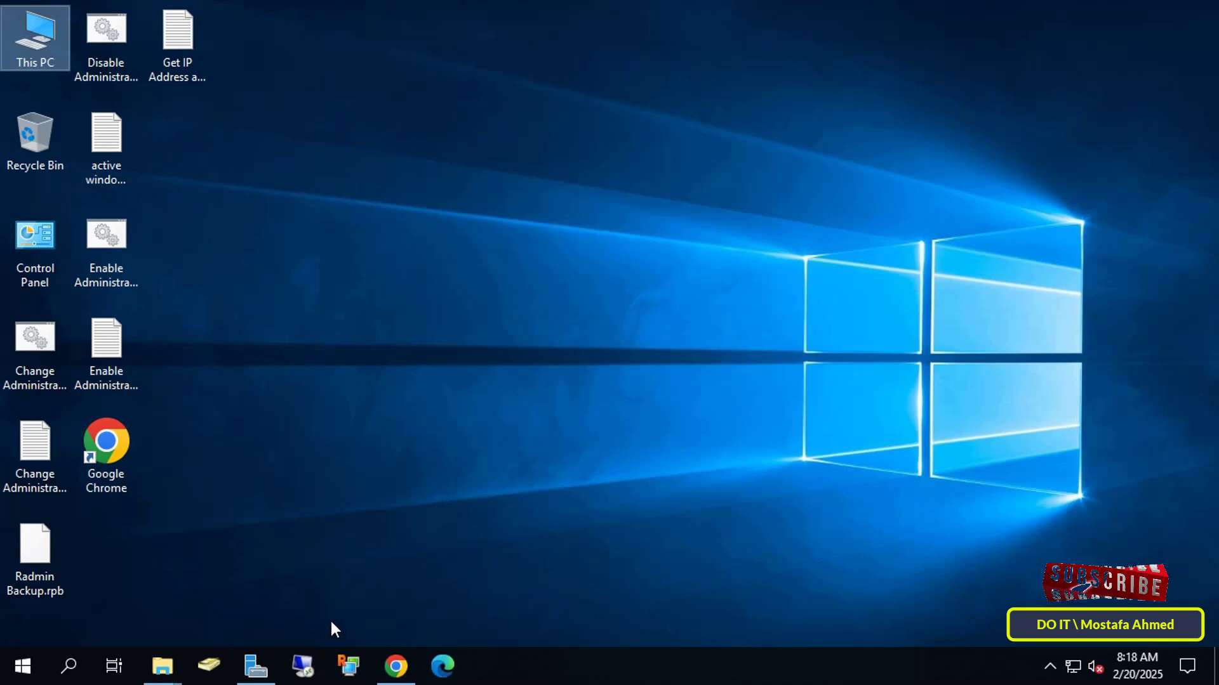
click(163, 666)
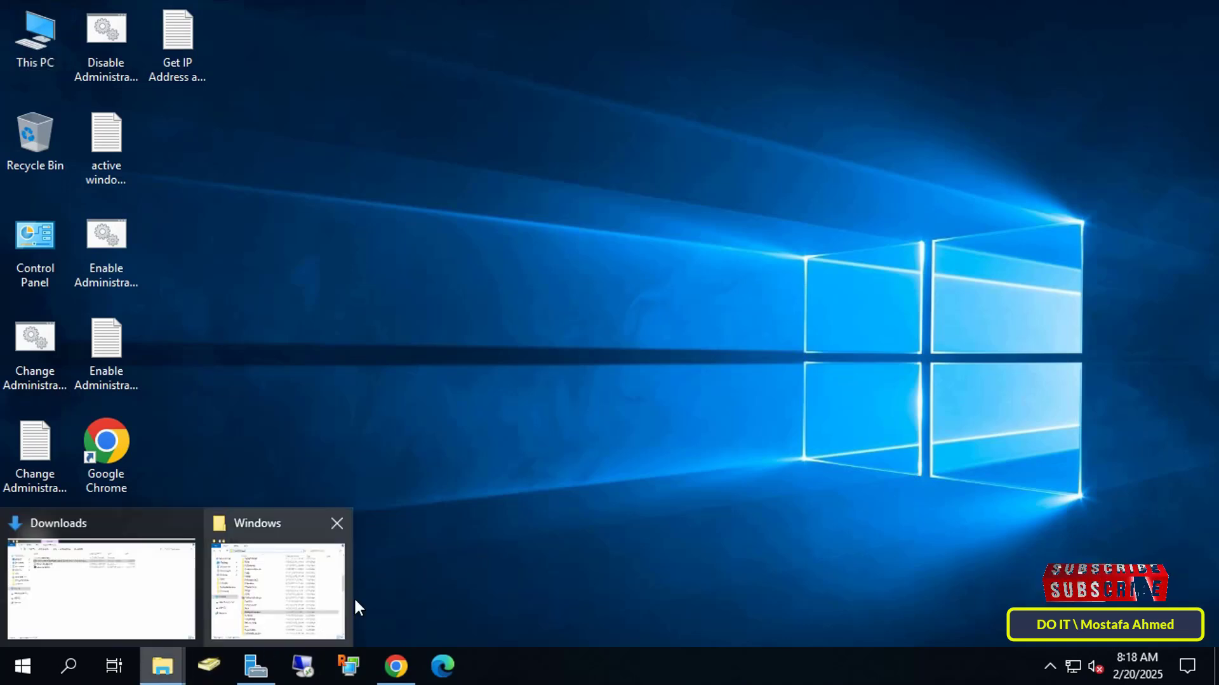
click(334, 524)
click(258, 524)
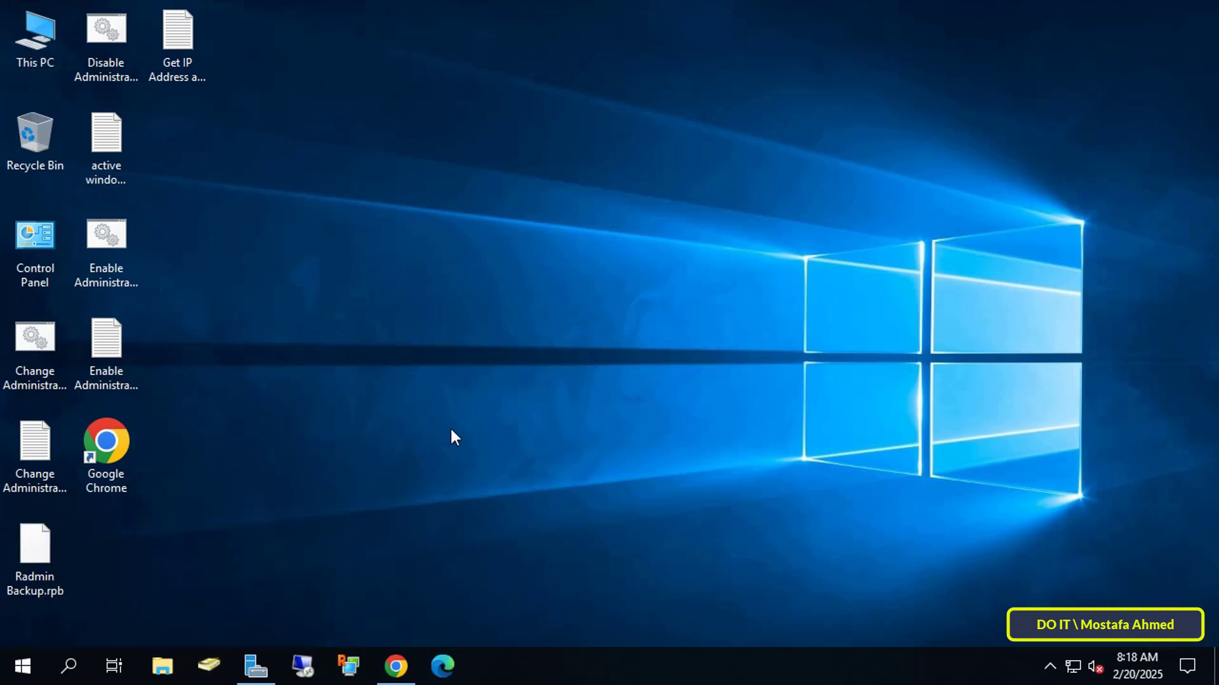
Switch to Server Manager and launch the Group Policy Management console from it
click(256, 666)
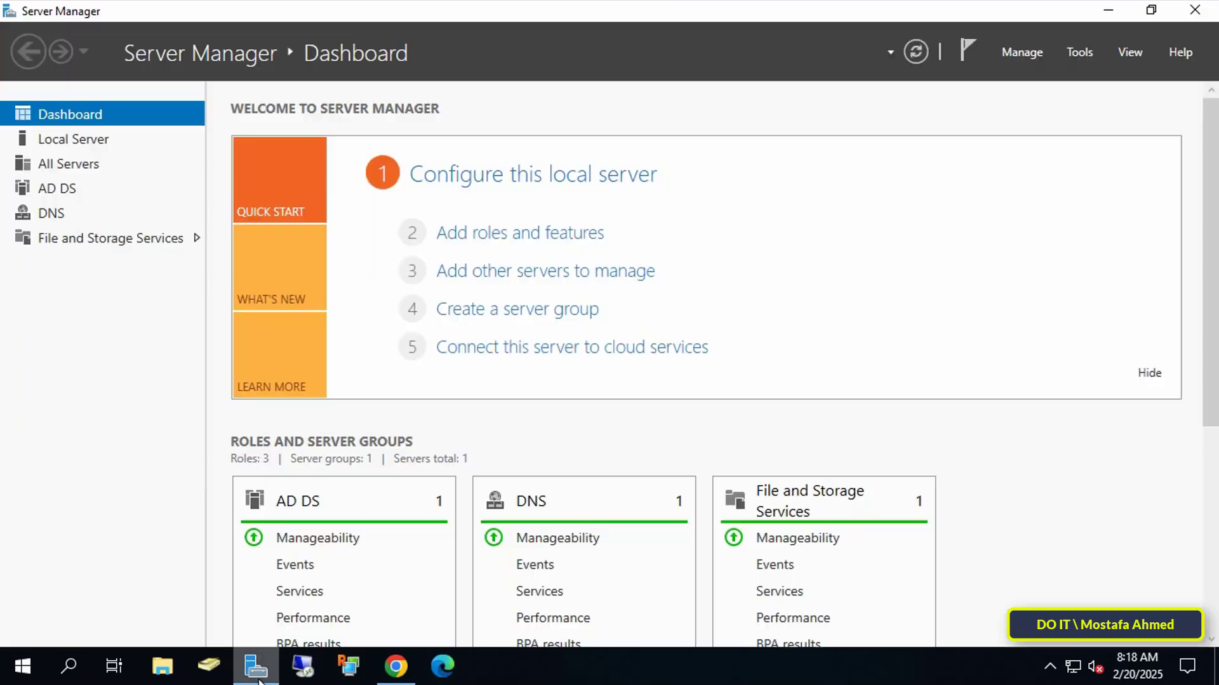
click(1072, 51)
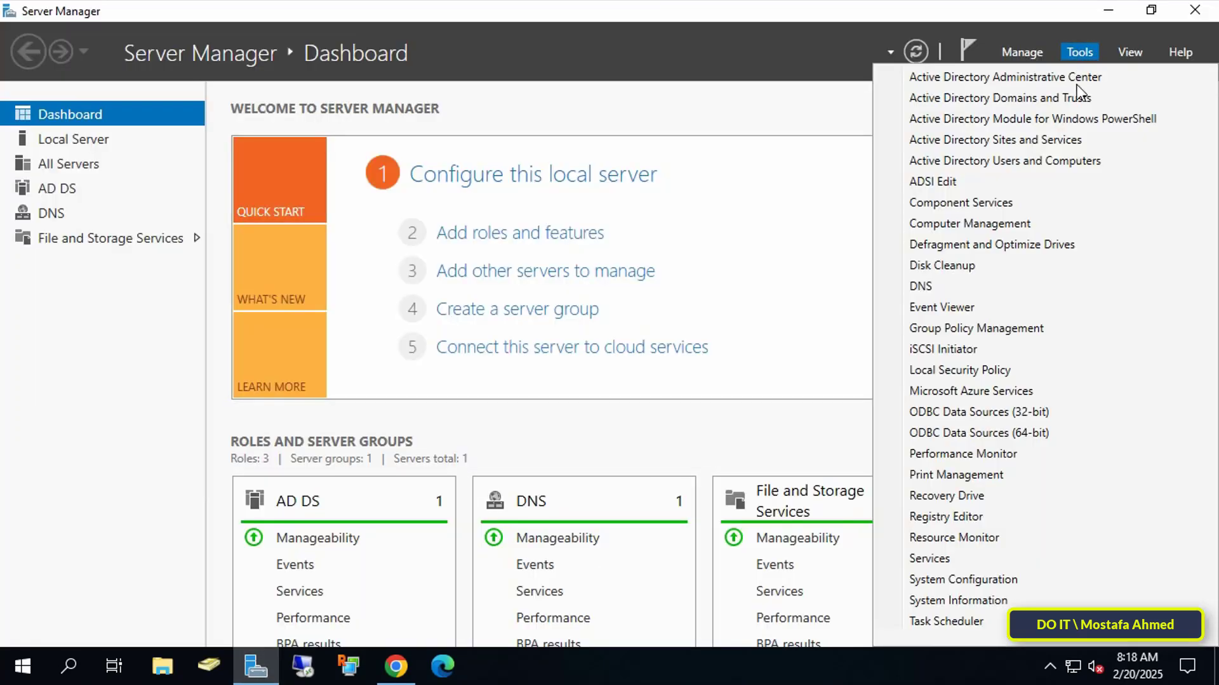
click(1010, 325)
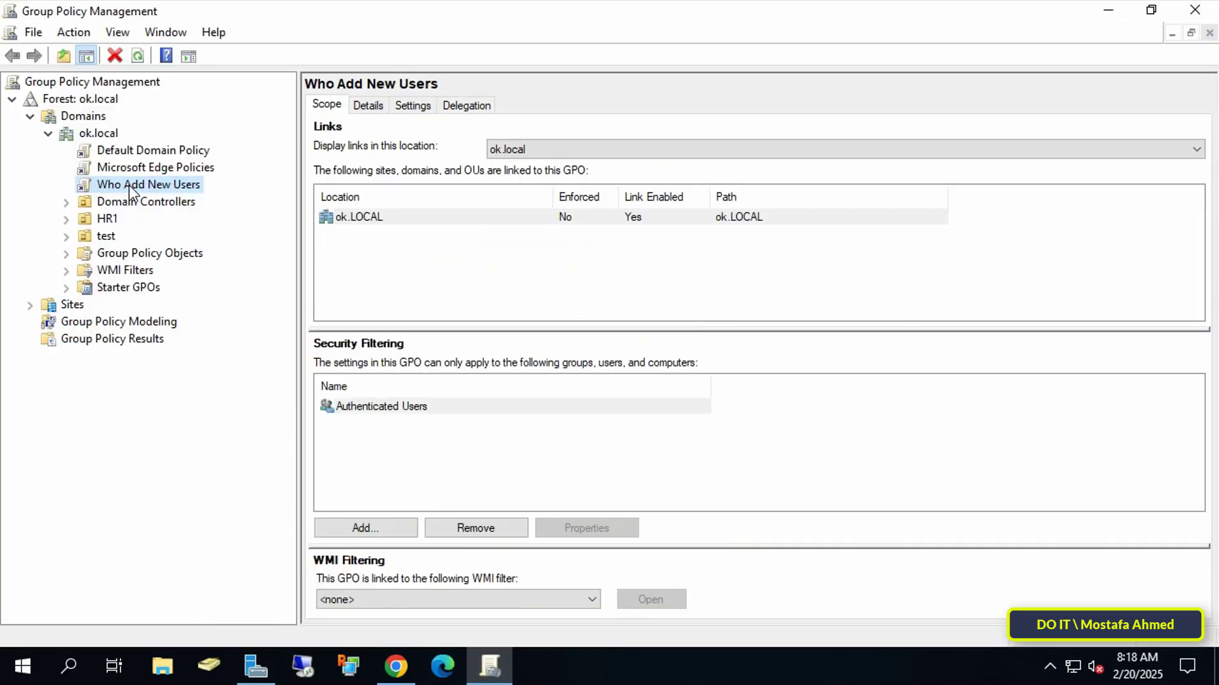
Open the Who Add New Users GPO for editing and widen the editor's console tree
right_click(128, 185)
click(178, 191)
click(768, 89)
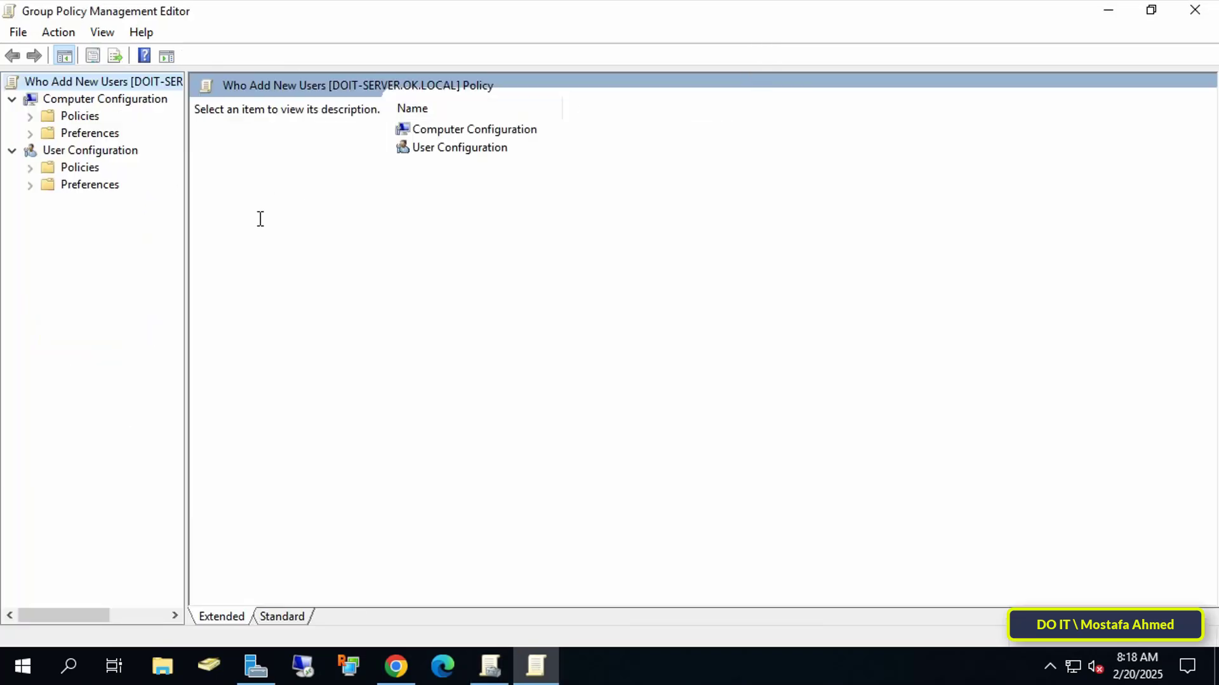
drag(187, 240, 284, 241)
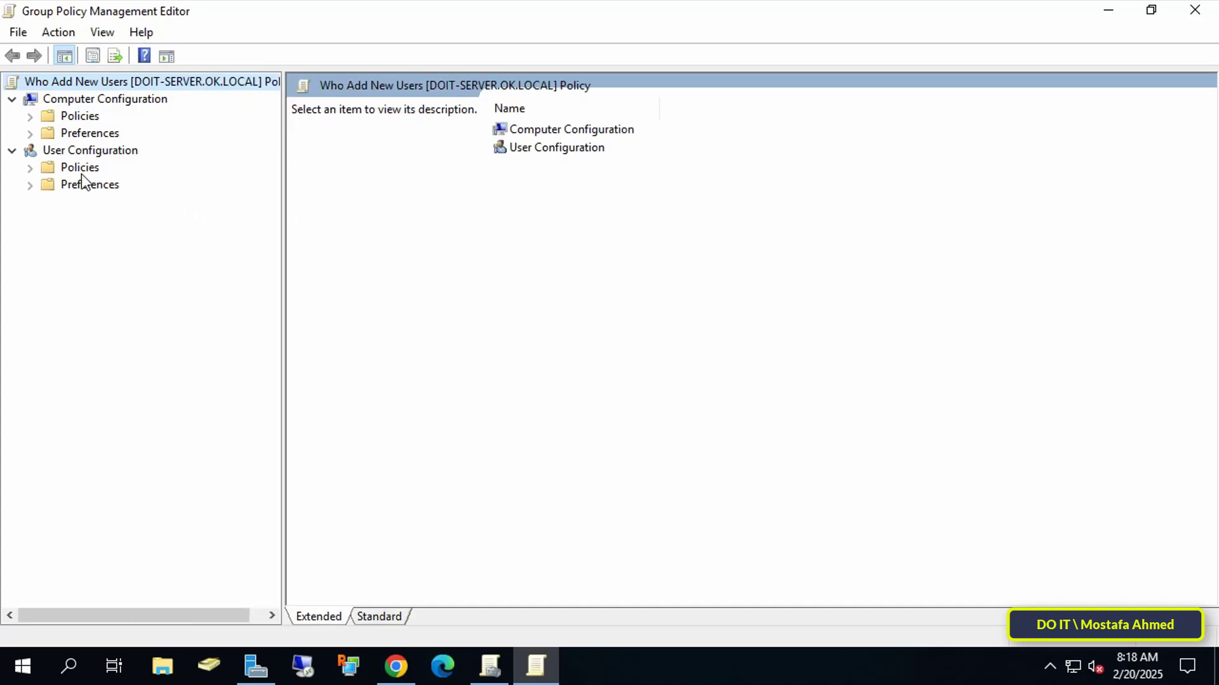
Display the Start Menu and Taskbar policies under User Configuration's Administrative Templates and sort them by setting name
double_click(82, 171)
click(125, 219)
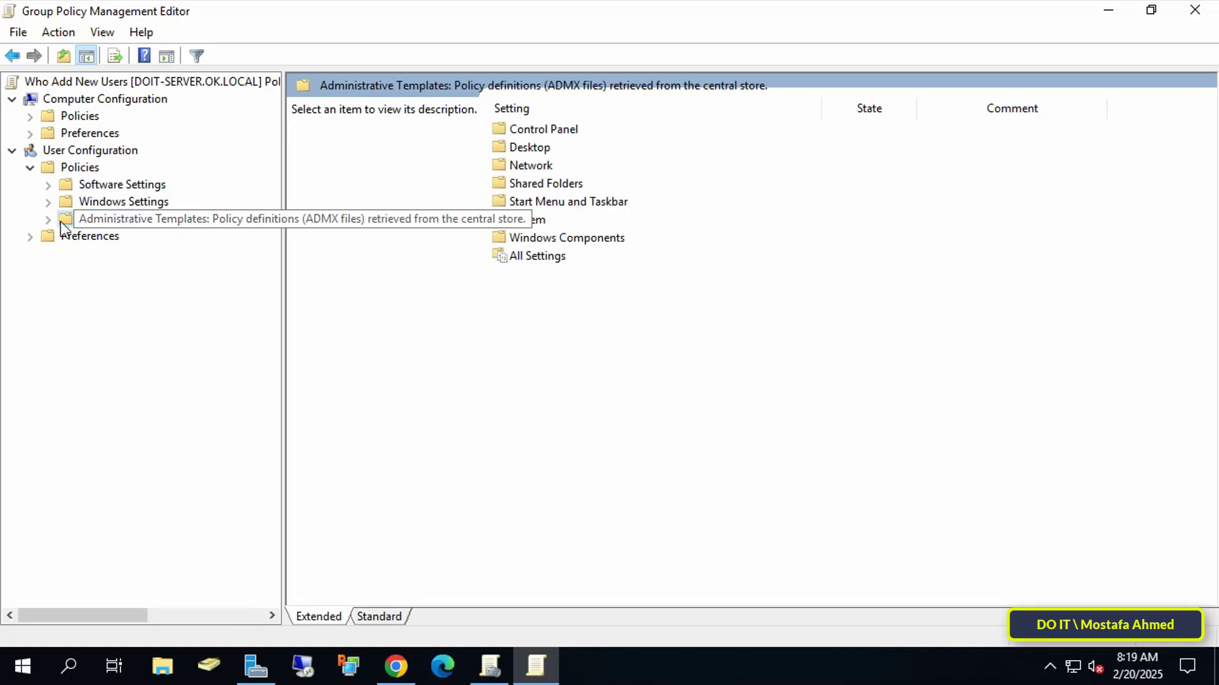
click(48, 219)
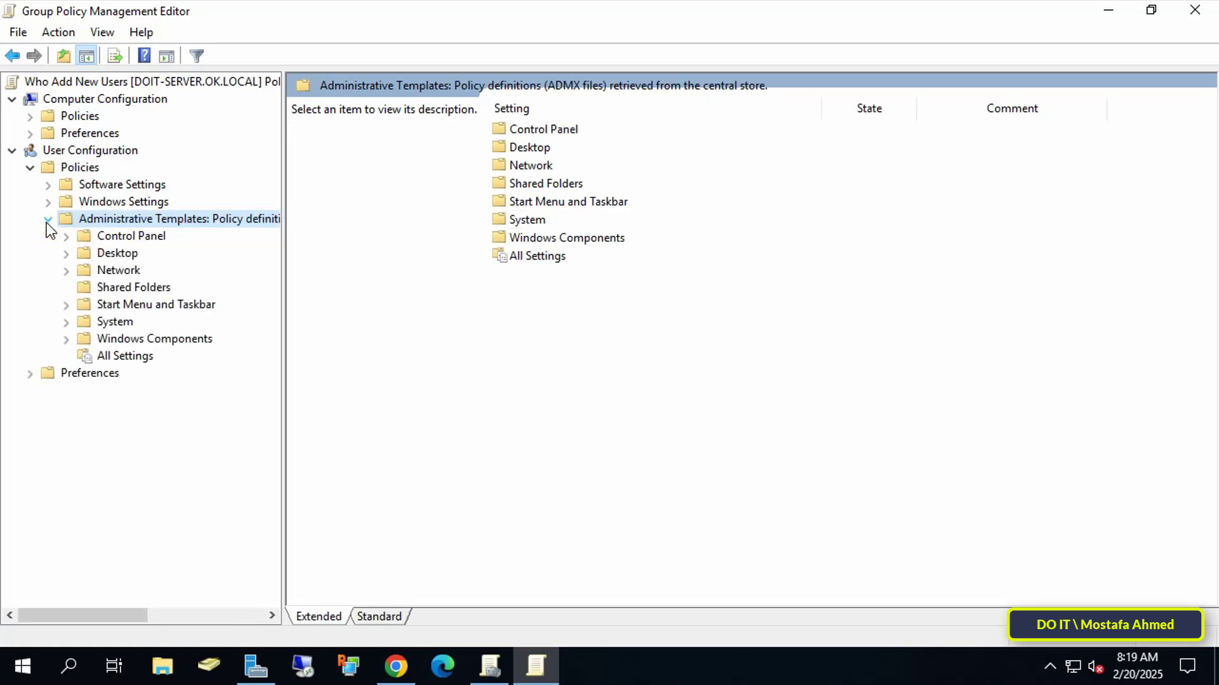
click(132, 306)
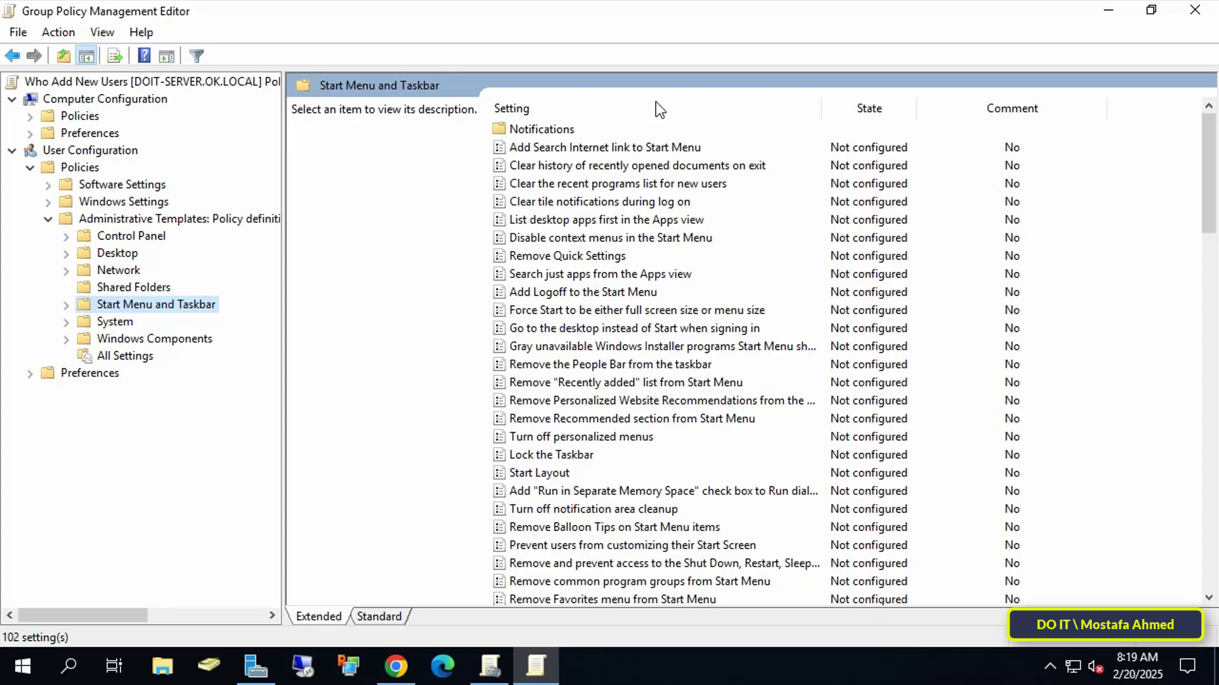
click(652, 104)
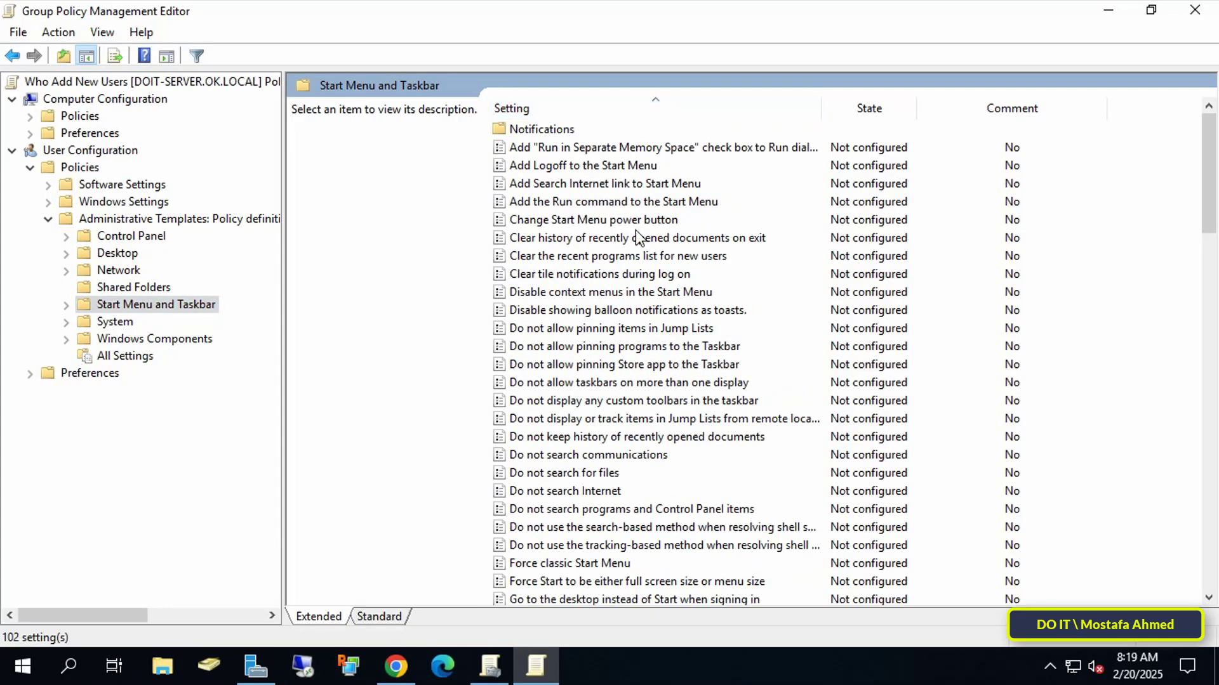
Select the Hide the TaskView button policy in Start Menu and Taskbar to read its requirements and description
scroll(636, 238, down, 7)
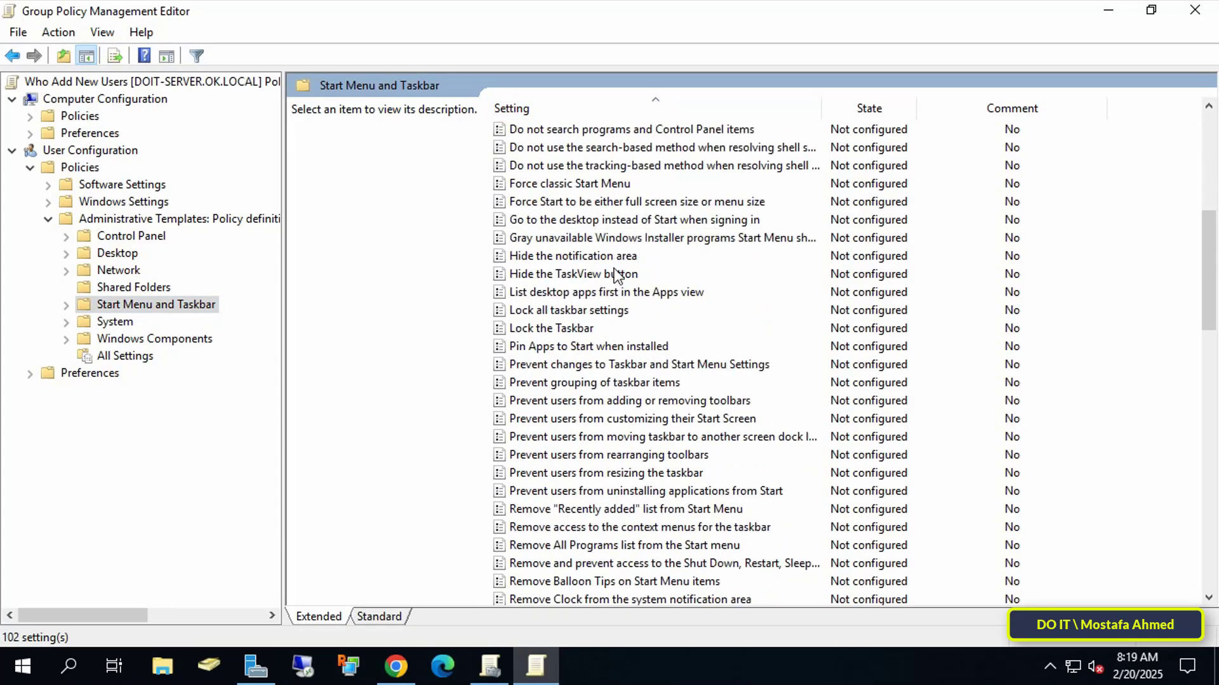
click(528, 278)
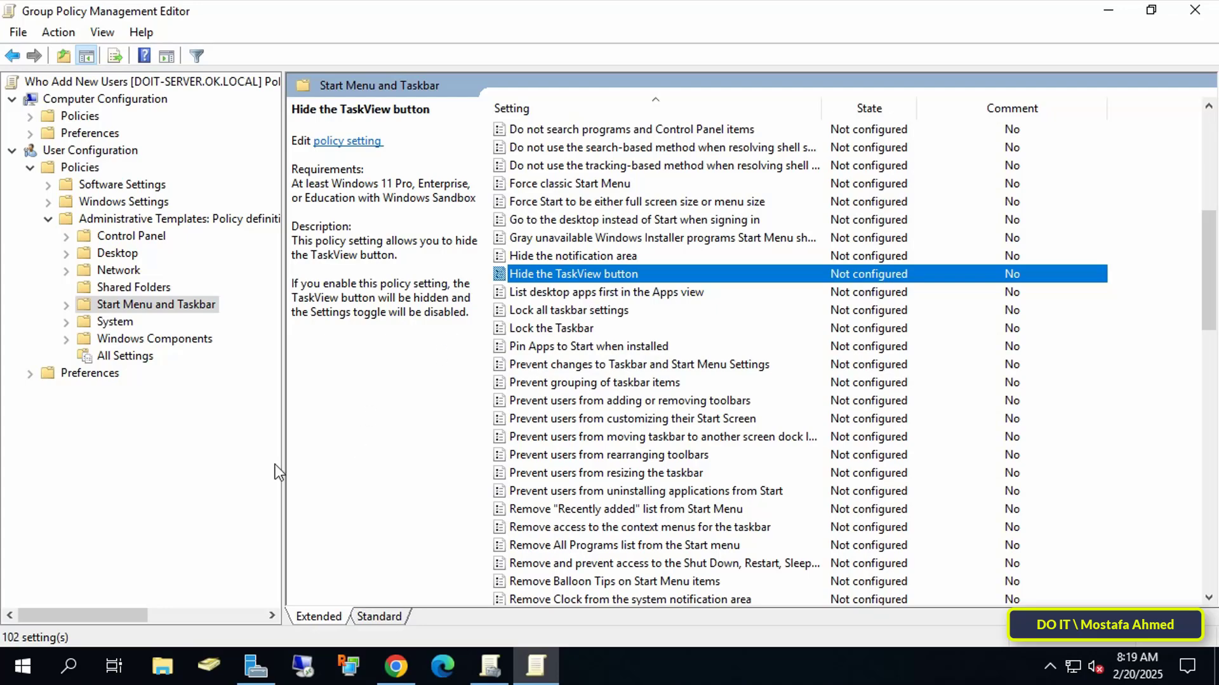
click(218, 474)
Expand Windows Components under User Configuration's Administrative Templates, widen the console tree and look through its policy folders
double_click(136, 340)
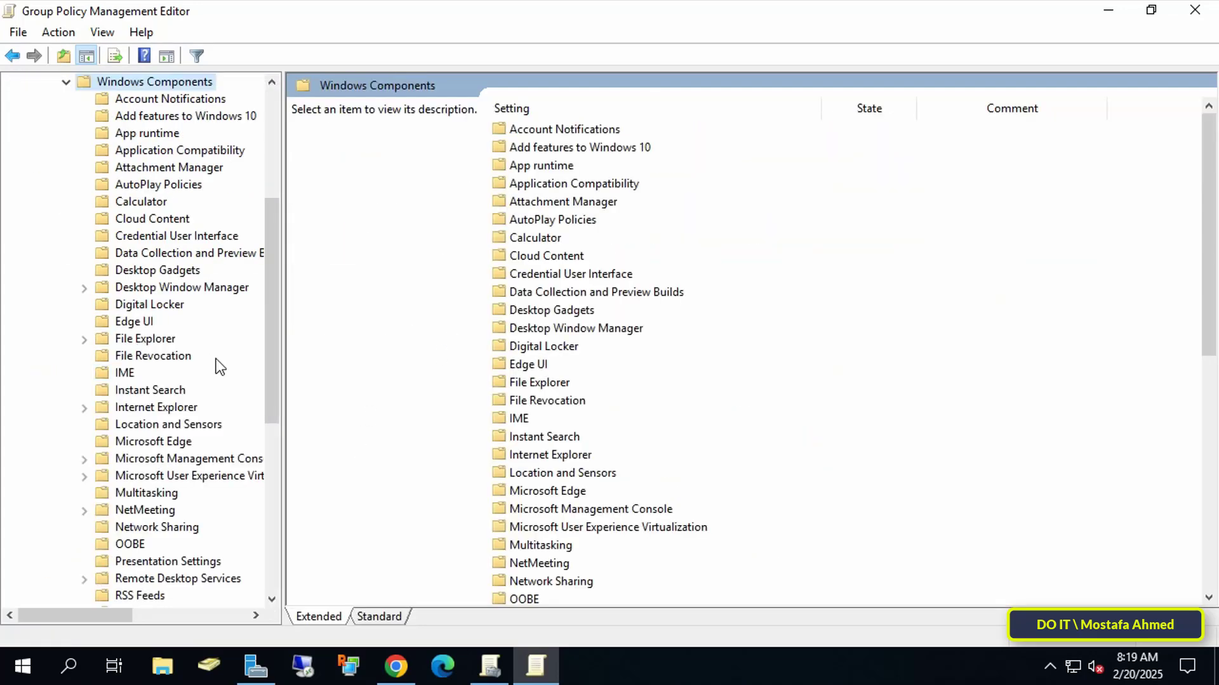
scroll(216, 361, down, 8)
scroll(218, 366, up, 3)
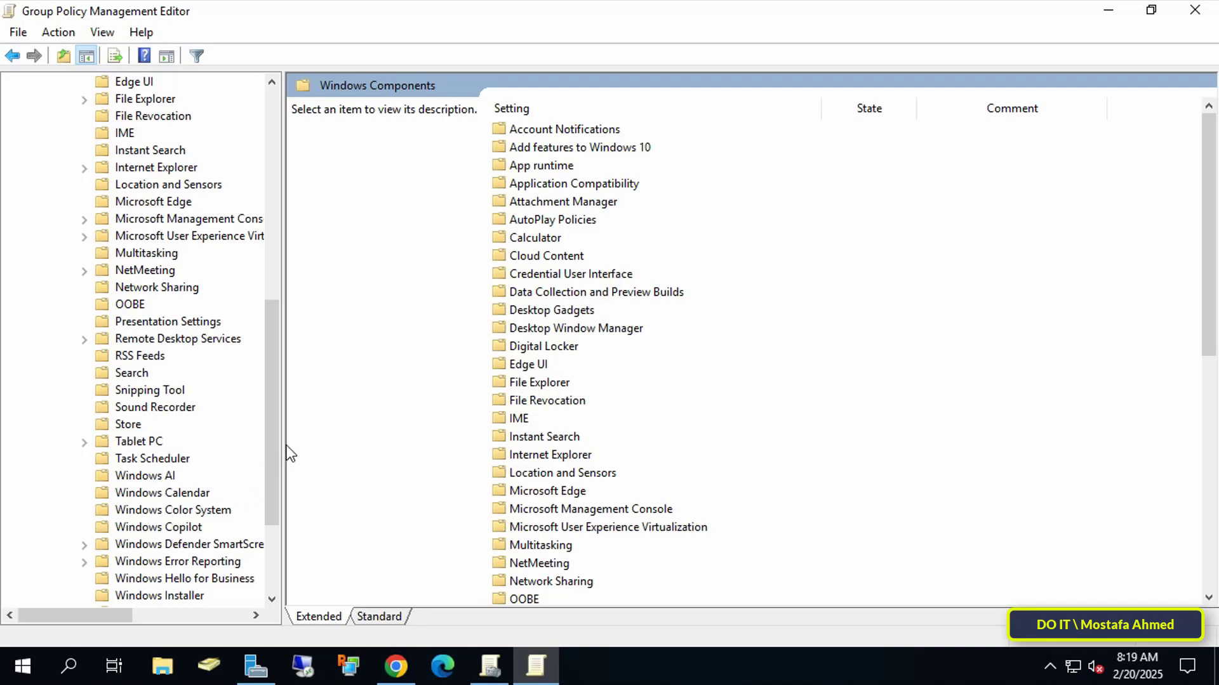
drag(279, 444, 334, 449)
scroll(243, 460, down, 2)
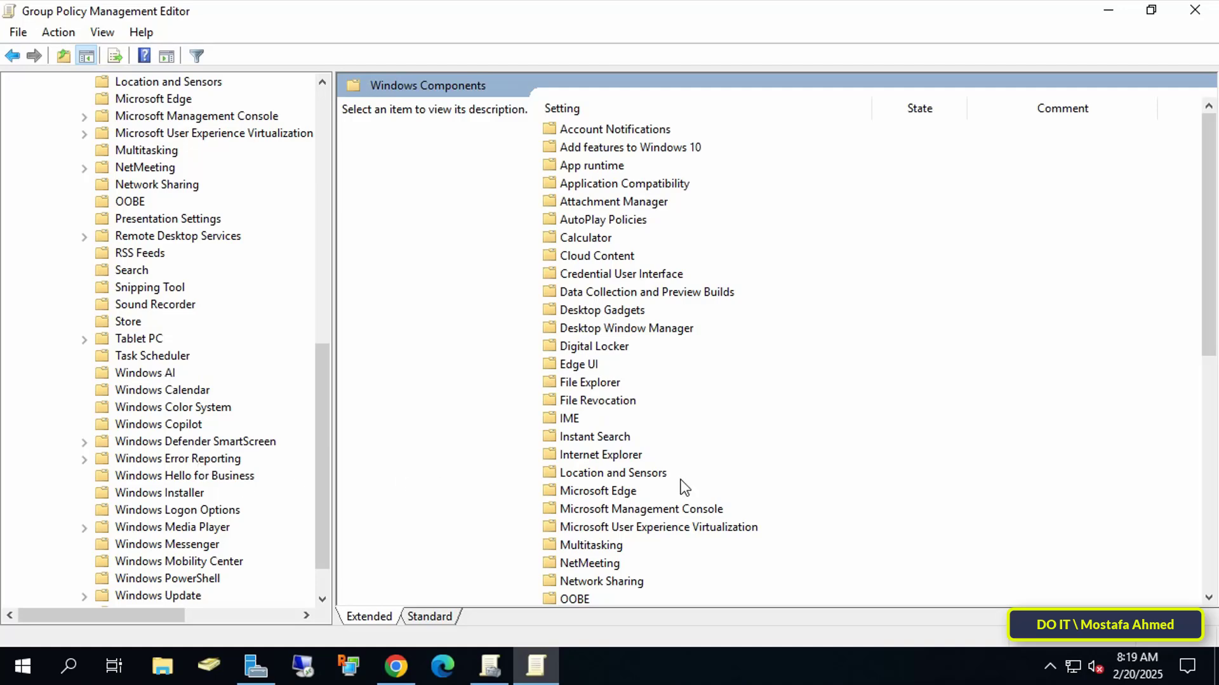
scroll(308, 336, up, 4)
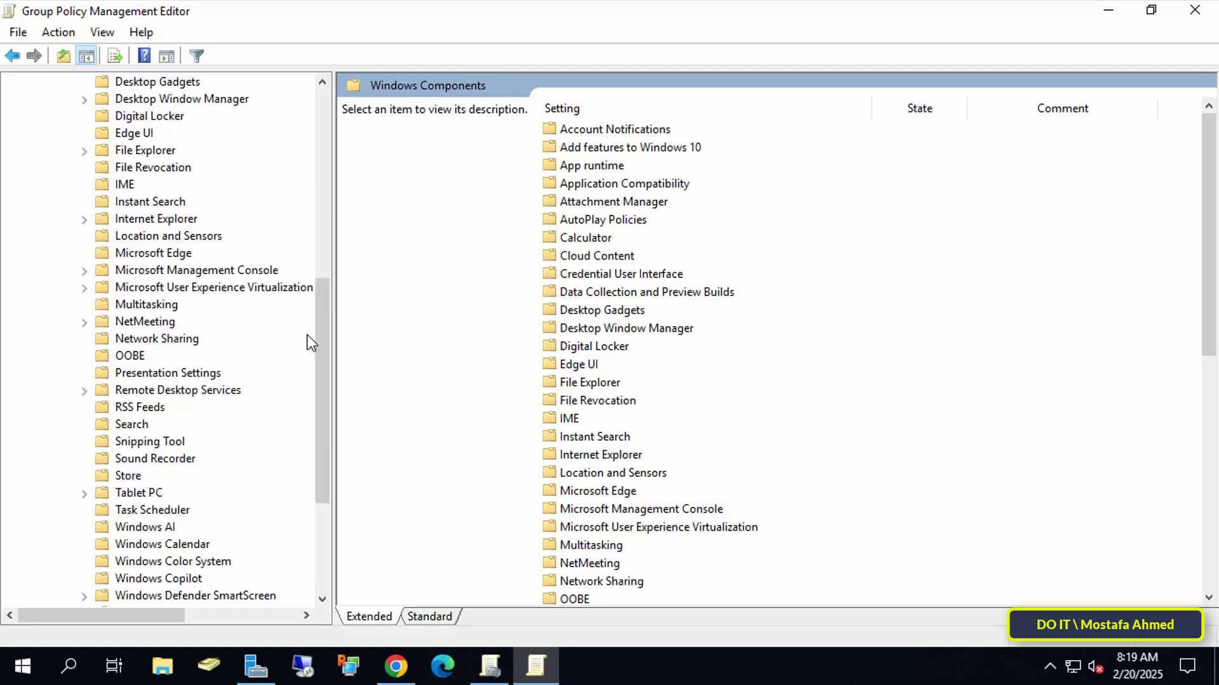
scroll(307, 342, up, 8)
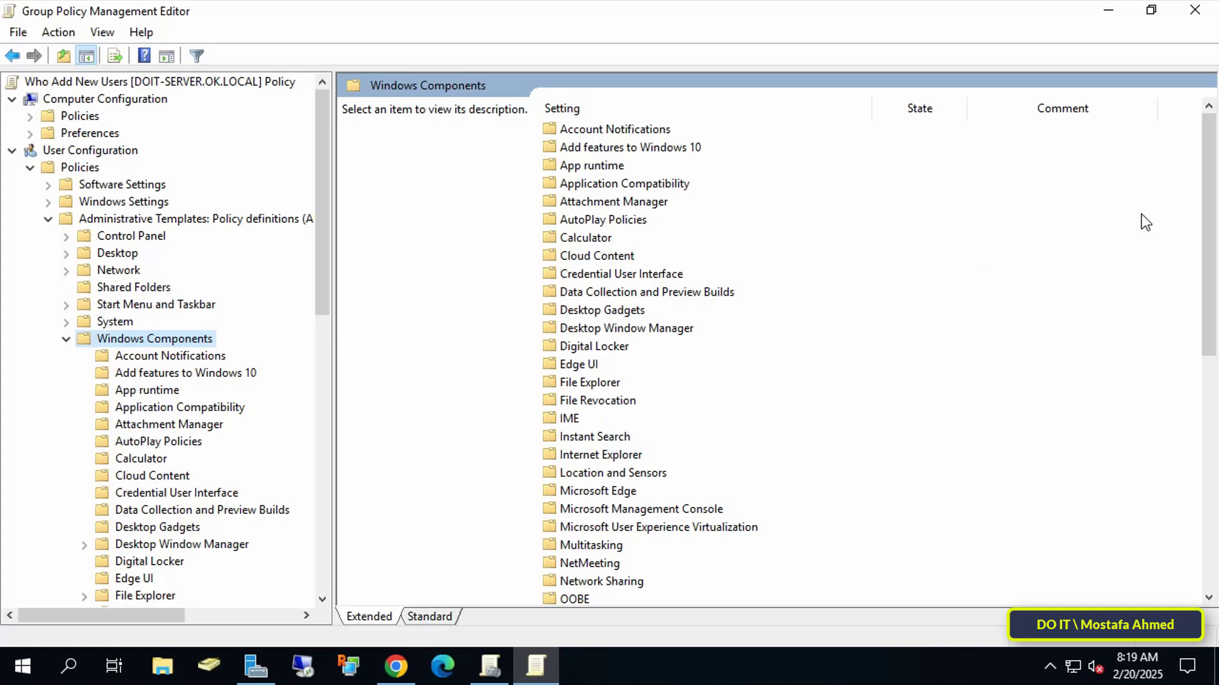